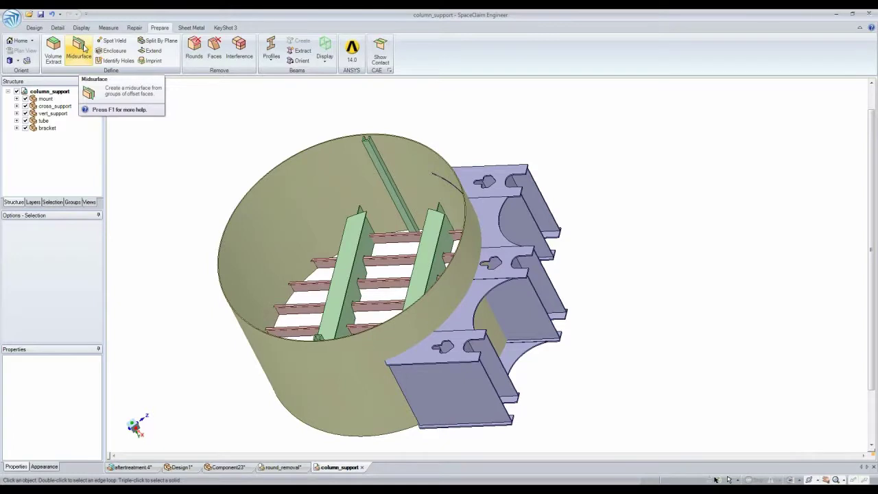
Step: Try to detect midsurface face pairs across the whole assembly using a thickness range of 0.050 to 0.500 in
{"action": "left_click", "coordinate": [78, 50]}
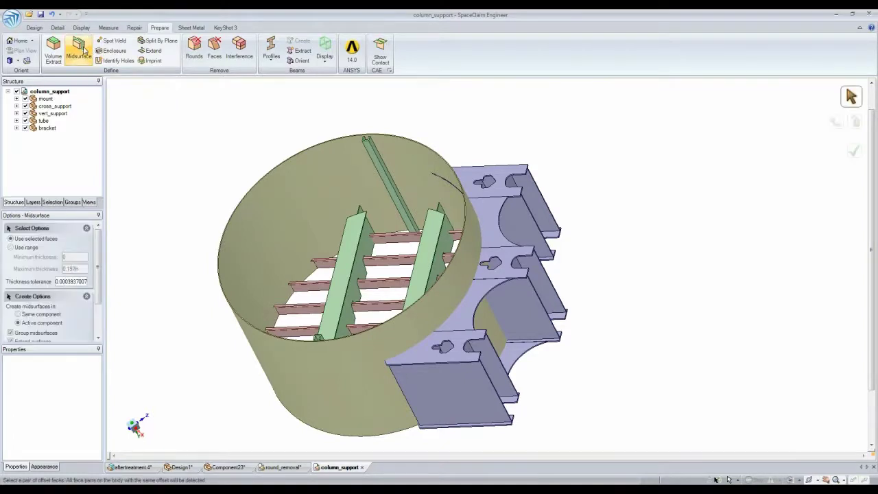
{"action": "left_click", "coordinate": [31, 250]}
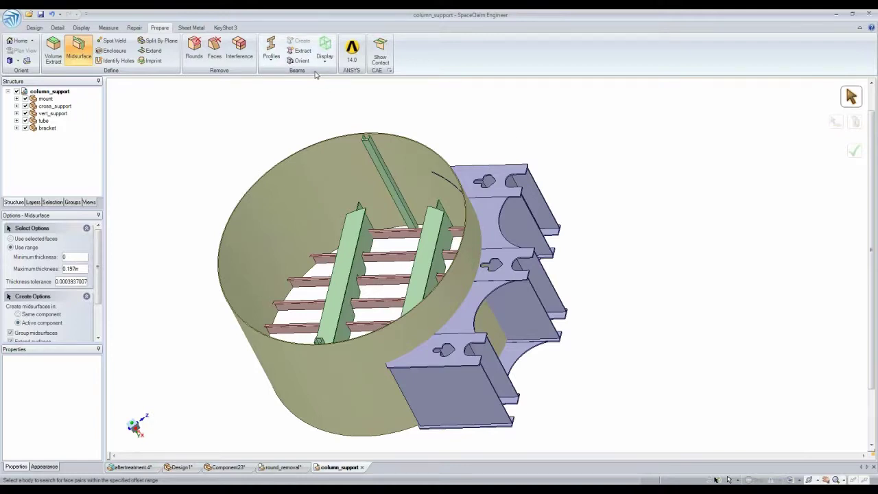
{"action": "middle_click_drag", "start_coordinate": [517, 157], "coordinate": [610, 165]}
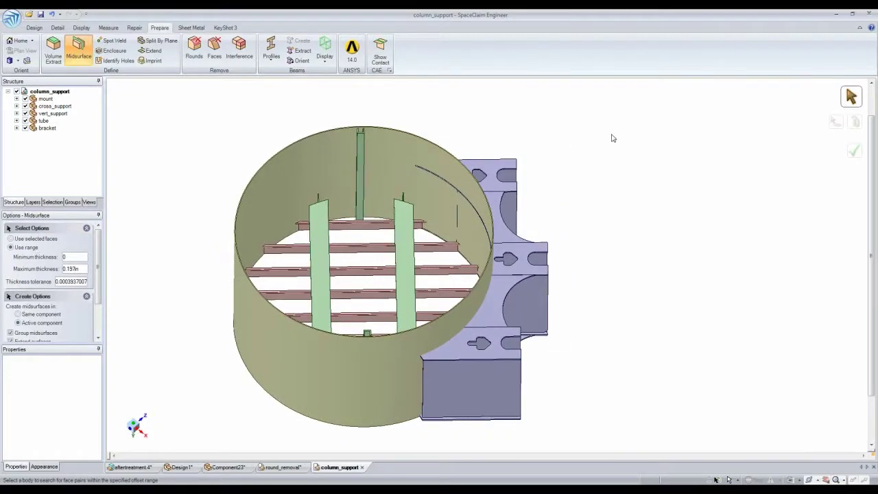
{"action": "left_click_drag", "start_coordinate": [612, 135], "coordinate": [502, 434]}
{"action": "left_click_drag", "start_coordinate": [84, 269], "coordinate": [50, 257]}
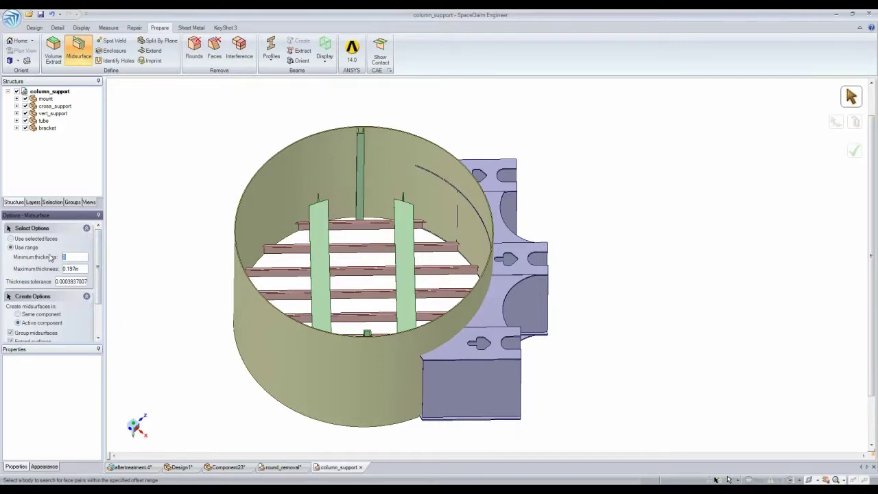
{"action": "key", "text": "Tab"}
{"action": "key", "text": "BackSpace"}
{"action": "key", "text": "Tab"}
{"action": "left_click_drag", "start_coordinate": [597, 132], "coordinate": [502, 423]}
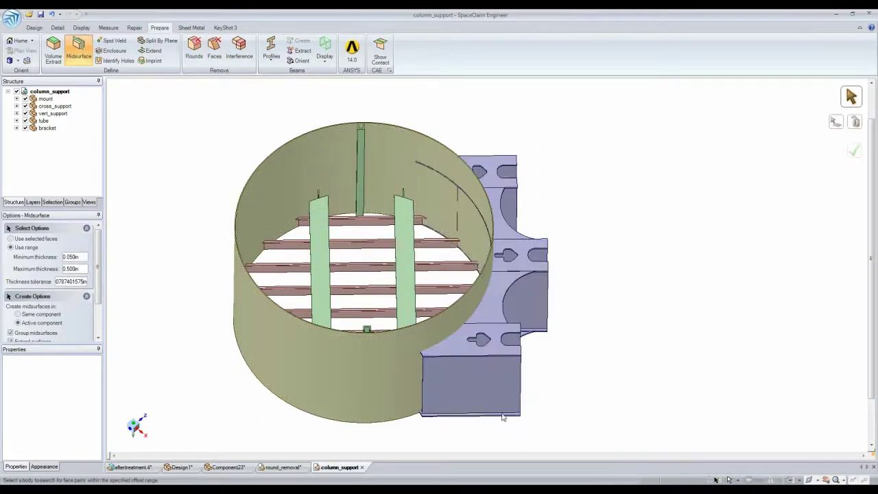
{"action": "left_click", "coordinate": [434, 326]}
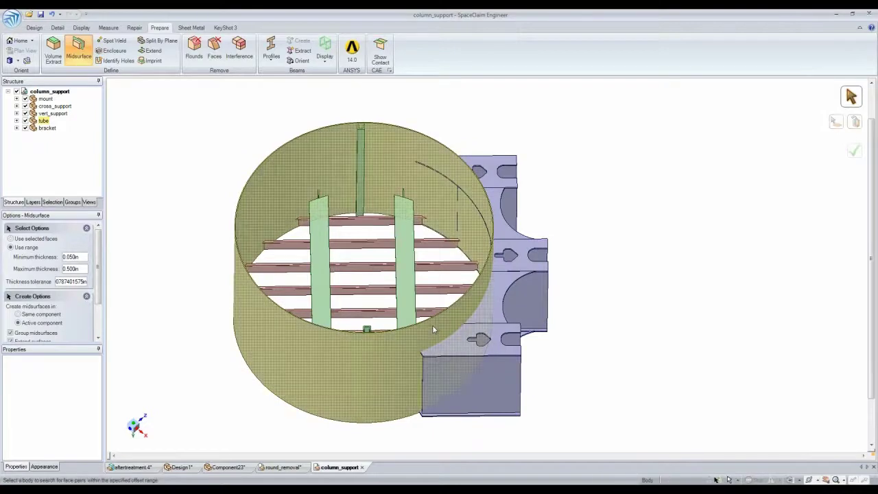
Step: Set up a range-based Midsurface detection with a minimum thickness of 0.5 in and a maximum of 2 in
{"action": "left_click", "coordinate": [79, 50]}
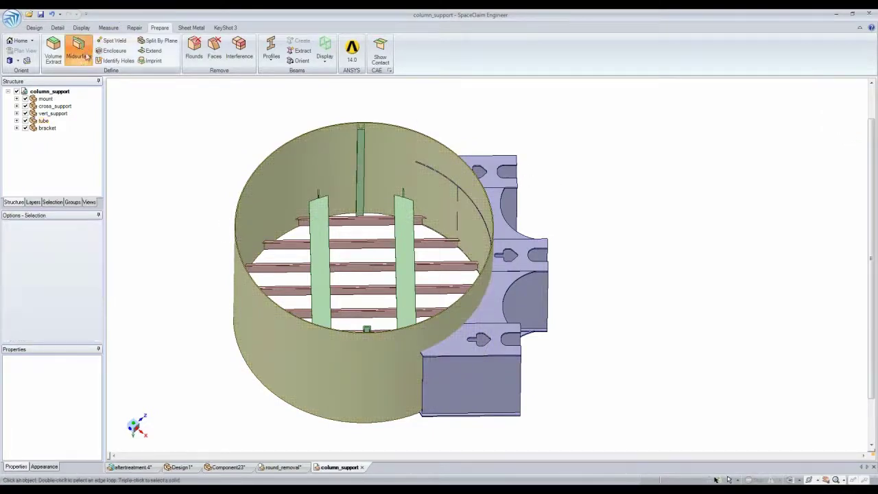
{"action": "left_click", "coordinate": [32, 247]}
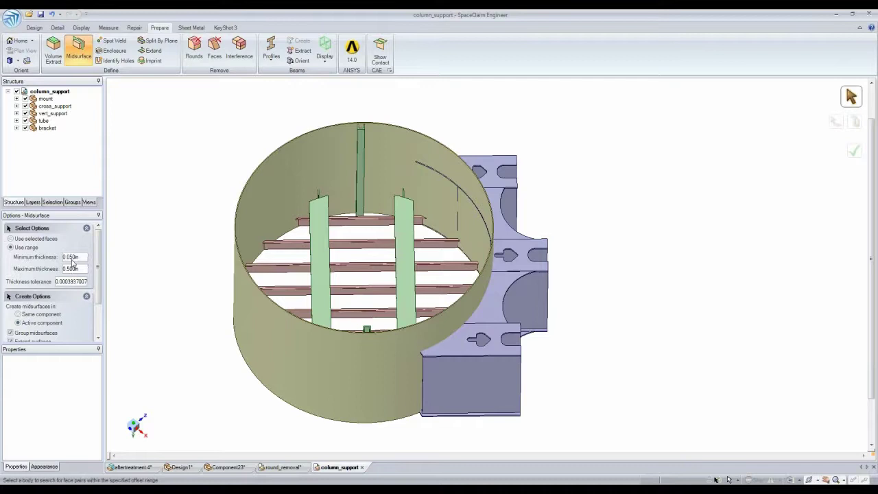
{"action": "left_click_drag", "start_coordinate": [81, 257], "coordinate": [43, 255]}
{"action": "key", "text": "BackSpace"}
{"action": "type", "text": ".5"}
{"action": "key", "text": "Tab"}
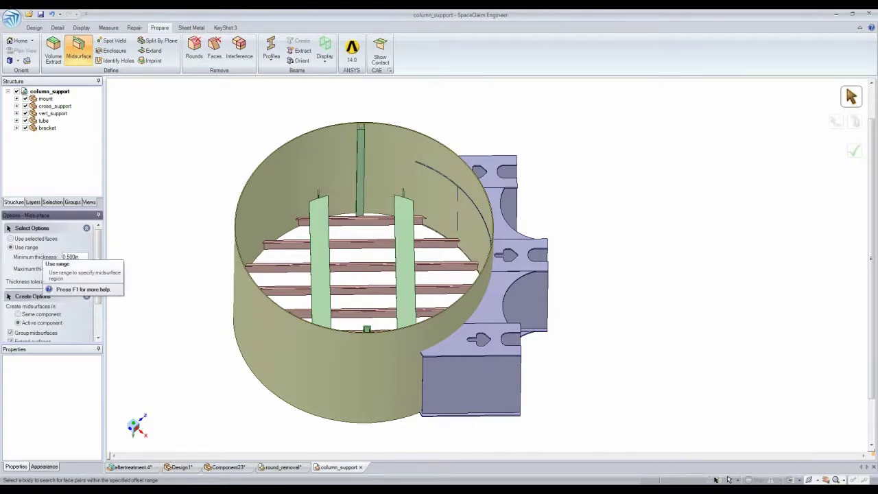
{"action": "type", "text": "2"}
{"action": "key", "text": "Tab"}
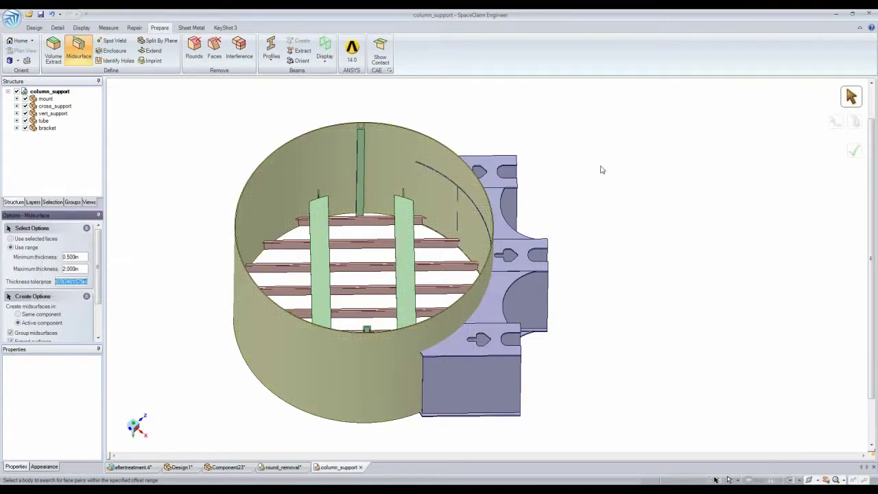
Step: Detect the offset face pairs on the mount plates, tube and two wide notched beams, and create their midsurfaces
{"action": "left_click_drag", "start_coordinate": [609, 140], "coordinate": [506, 426]}
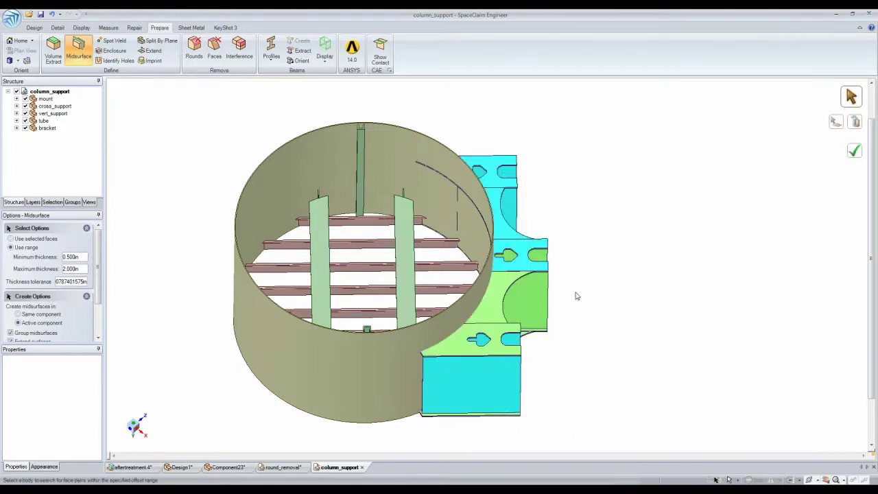
{"action": "left_click", "coordinate": [853, 152]}
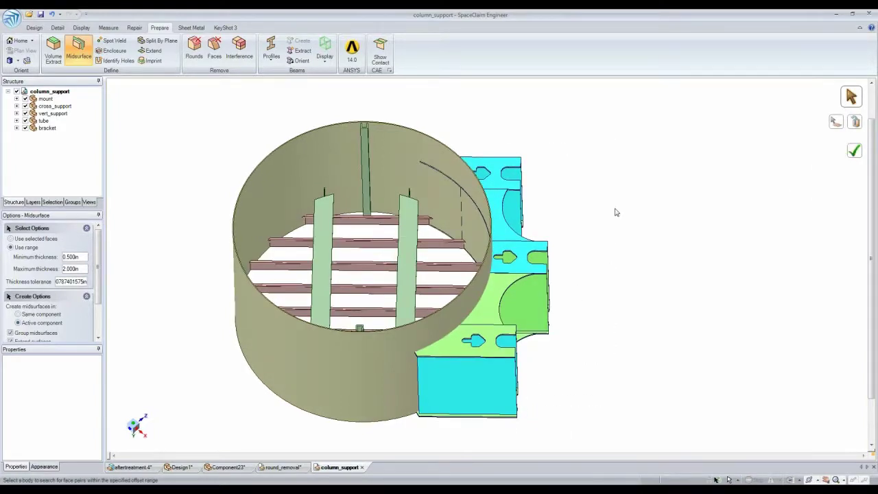
{"action": "middle_click_drag", "start_coordinate": [616, 212], "coordinate": [615, 213]}
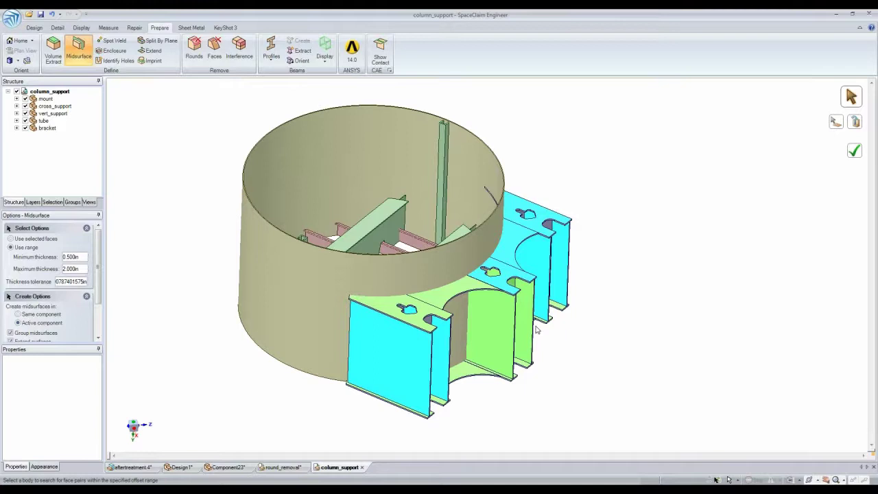
{"action": "left_click", "coordinate": [479, 257]}
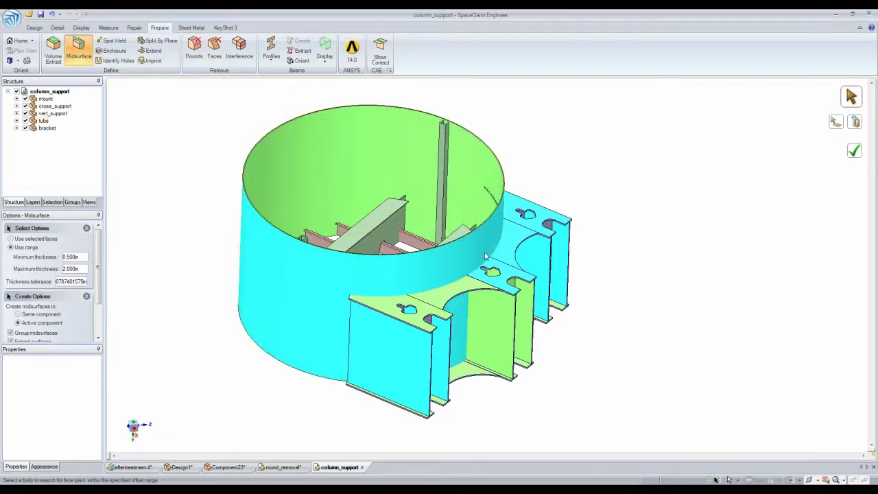
{"action": "middle_click_drag", "start_coordinate": [486, 256], "coordinate": [447, 263]}
{"action": "left_click_drag", "start_coordinate": [443, 252], "coordinate": [302, 259]}
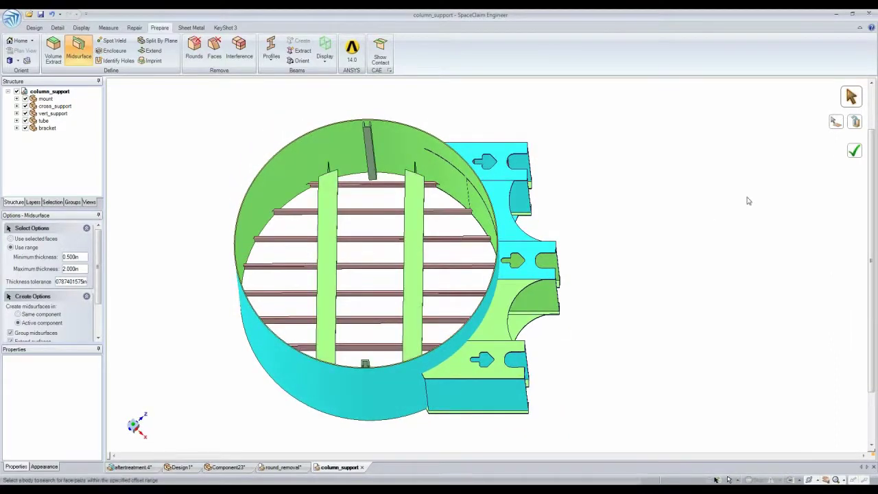
{"action": "left_click", "coordinate": [854, 152]}
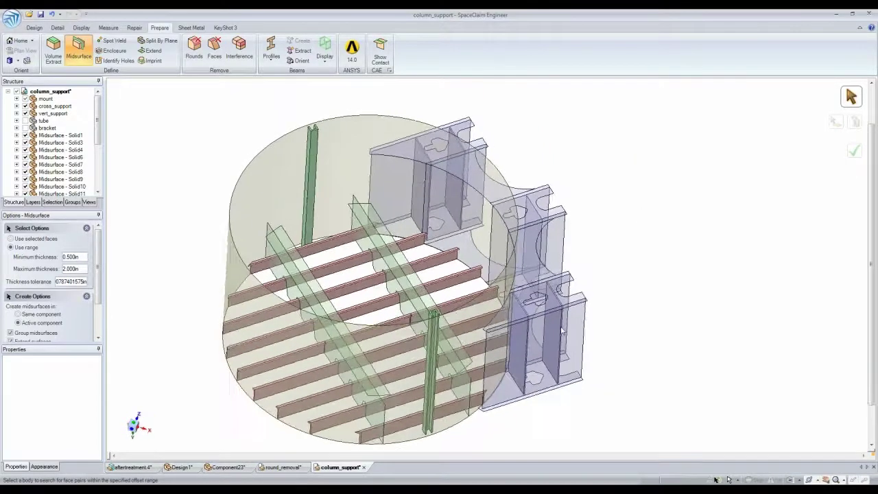
Step: Create midsurfaces for the remaining solid vertical plates of the mount and finish the Midsurface command
{"action": "left_click", "coordinate": [551, 335]}
{"action": "left_click", "coordinate": [521, 337]}
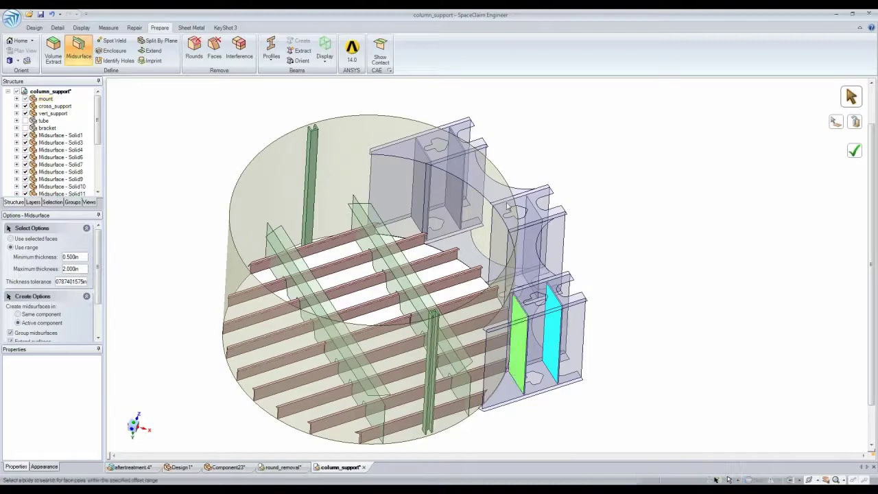
{"action": "left_click", "coordinate": [456, 180]}
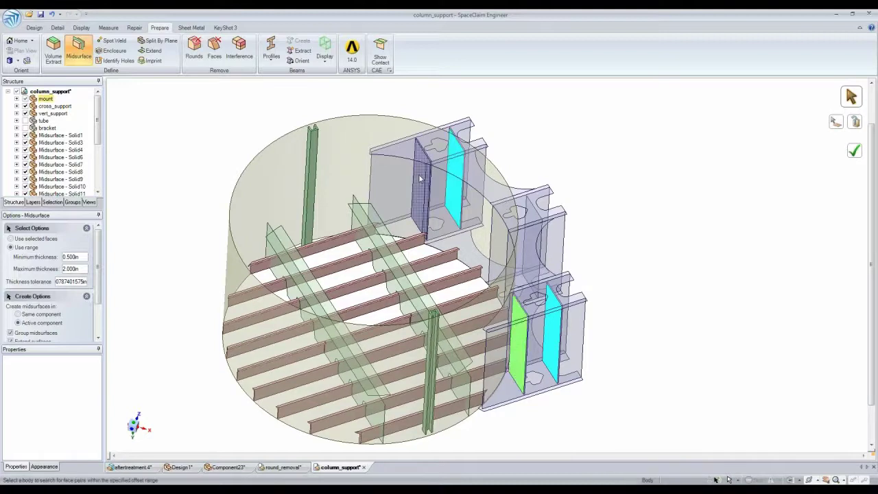
{"action": "left_click", "coordinate": [854, 150]}
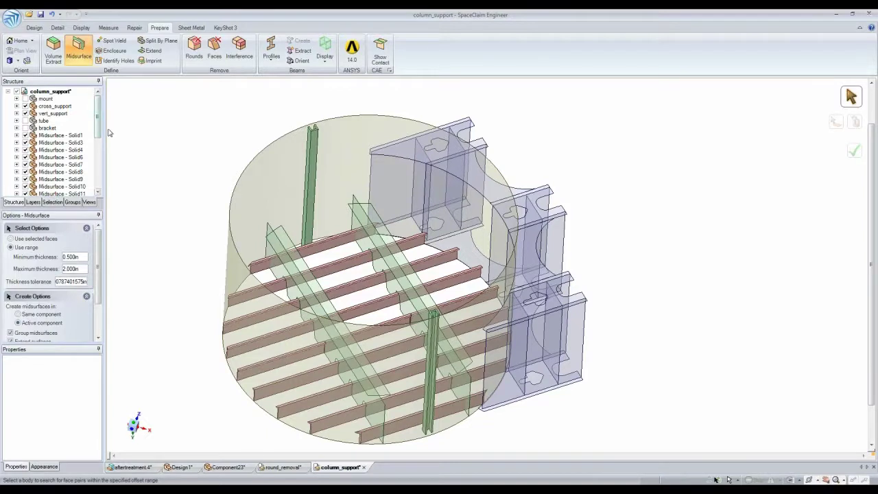
{"action": "key", "text": "Escape"}
Step: Hide all the midsurface components so that only the solid cross and vertical supports are shown
{"action": "left_click_drag", "start_coordinate": [98, 123], "coordinate": [97, 104]}
{"action": "left_click", "coordinate": [75, 135]}
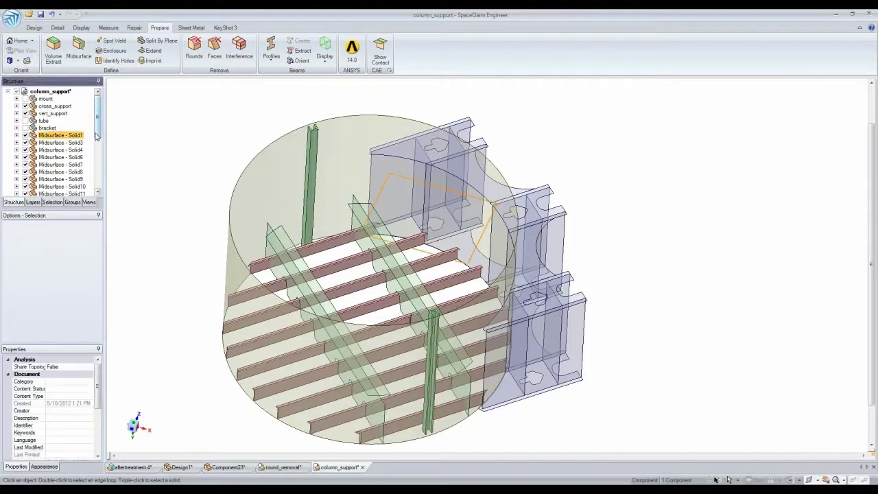
{"action": "left_click_drag", "start_coordinate": [96, 134], "coordinate": [96, 188]}
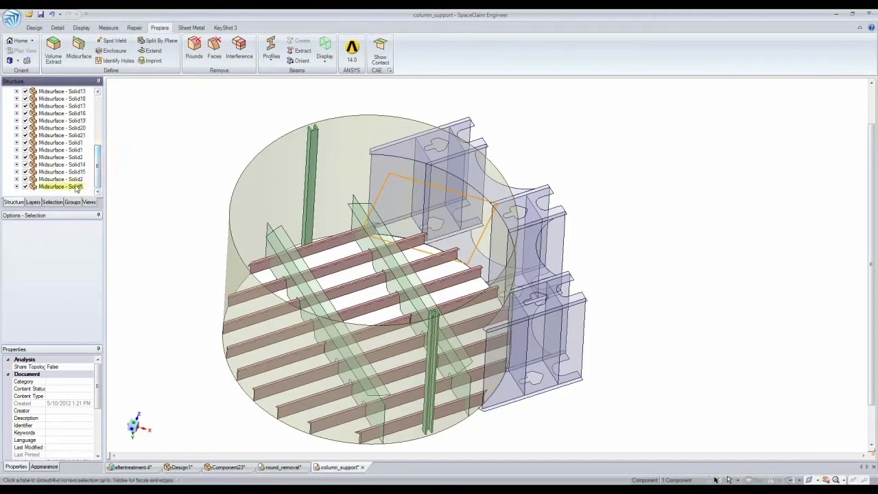
{"action": "left_click", "coordinate": [77, 187], "text": "shift"}
{"action": "left_click", "coordinate": [25, 186]}
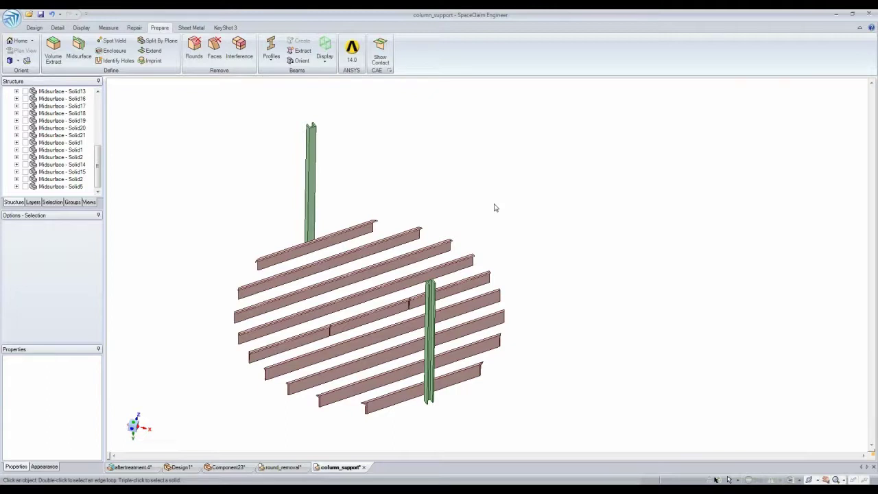
Step: Extract beams from all the solid cross and vertical supports and display them as wire beams
{"action": "left_click", "coordinate": [306, 53]}
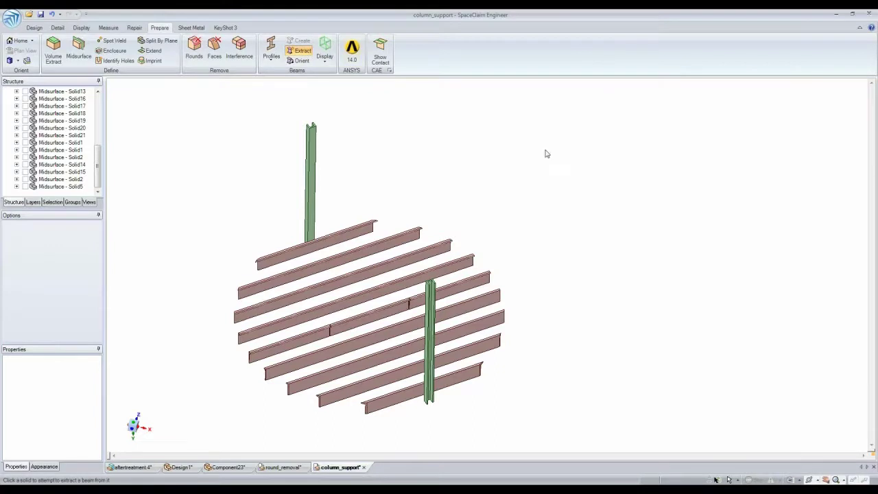
{"action": "left_click_drag", "start_coordinate": [545, 150], "coordinate": [170, 419]}
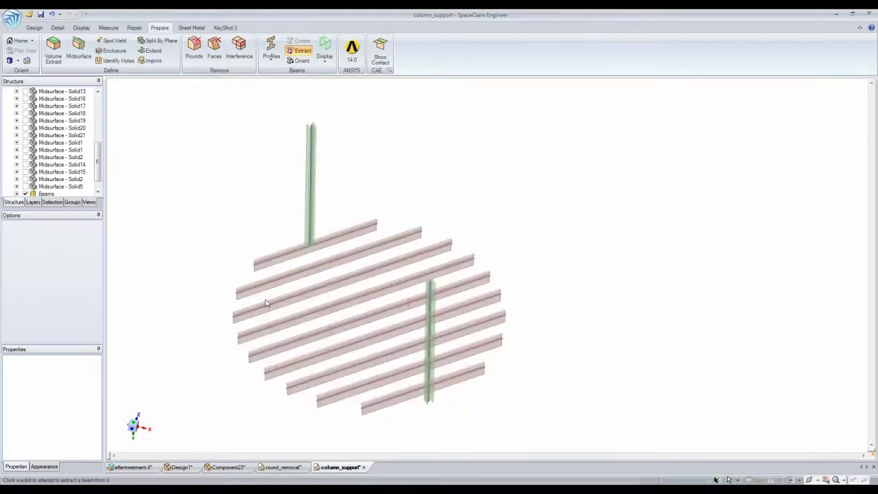
{"action": "left_click", "coordinate": [328, 65]}
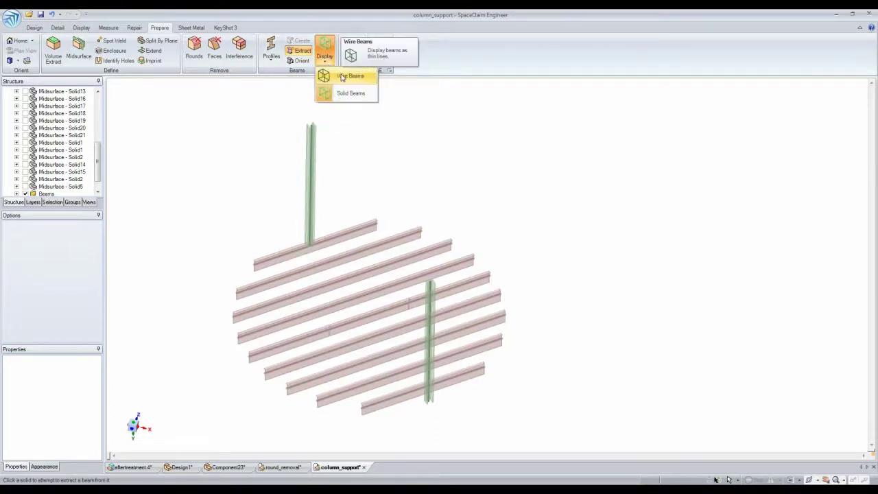
{"action": "left_click", "coordinate": [350, 75]}
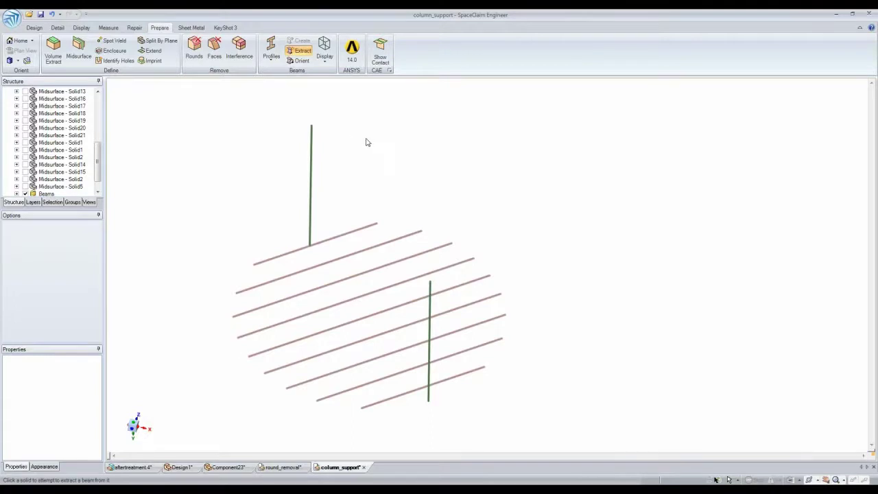
{"action": "key", "text": "Escape"}
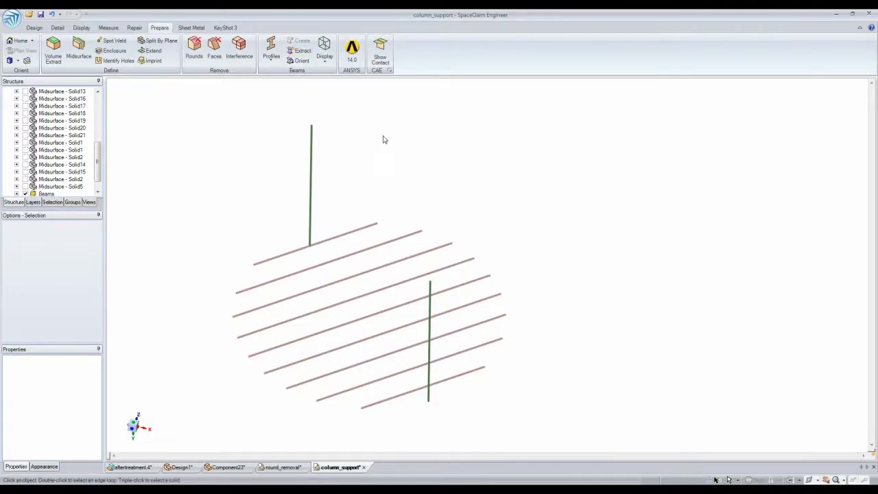
Step: Show all the midsurface components again together with the extracted beams
{"action": "left_click", "coordinate": [68, 186]}
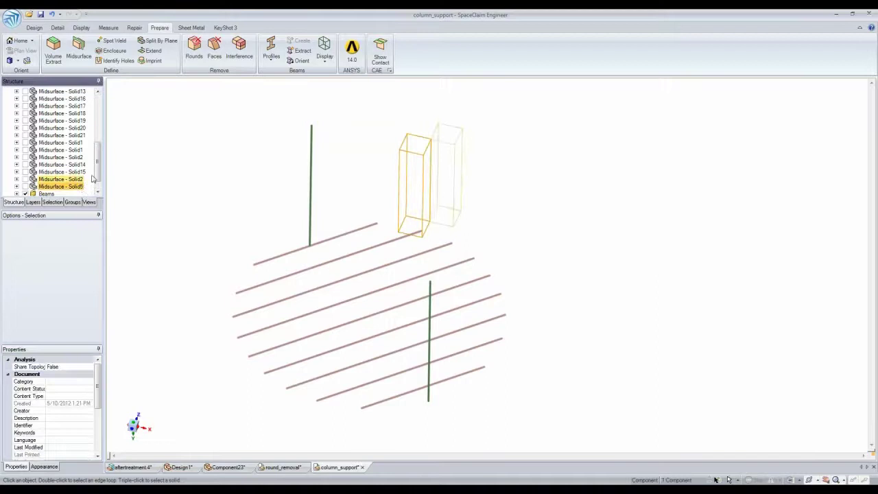
{"action": "left_click_drag", "start_coordinate": [98, 171], "coordinate": [98, 138]}
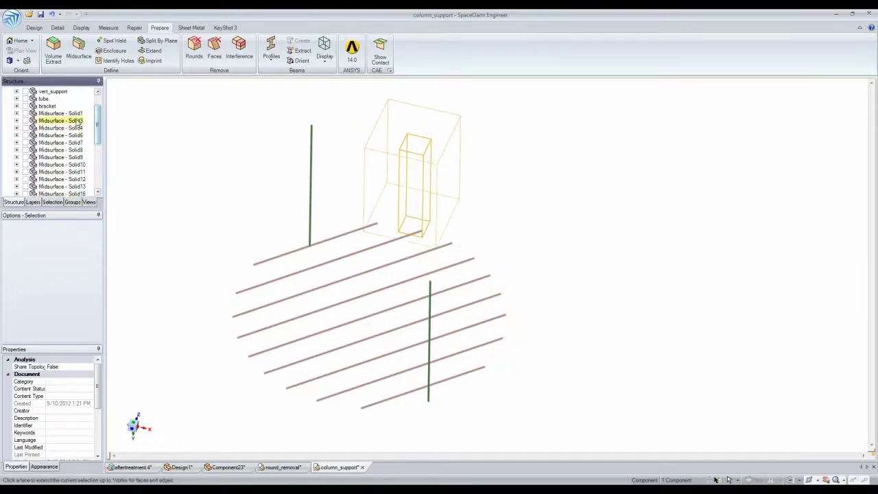
{"action": "left_click", "coordinate": [29, 115], "text": "shift"}
{"action": "left_click", "coordinate": [25, 114]}
{"action": "left_click", "coordinate": [171, 122]}
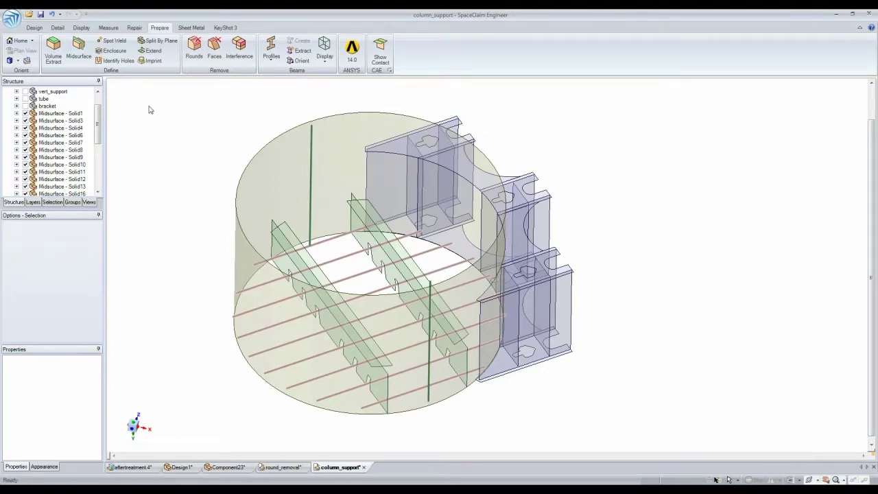
{"action": "scroll", "coordinate": [86, 102], "scroll_direction": "up", "scroll_amount": 1}
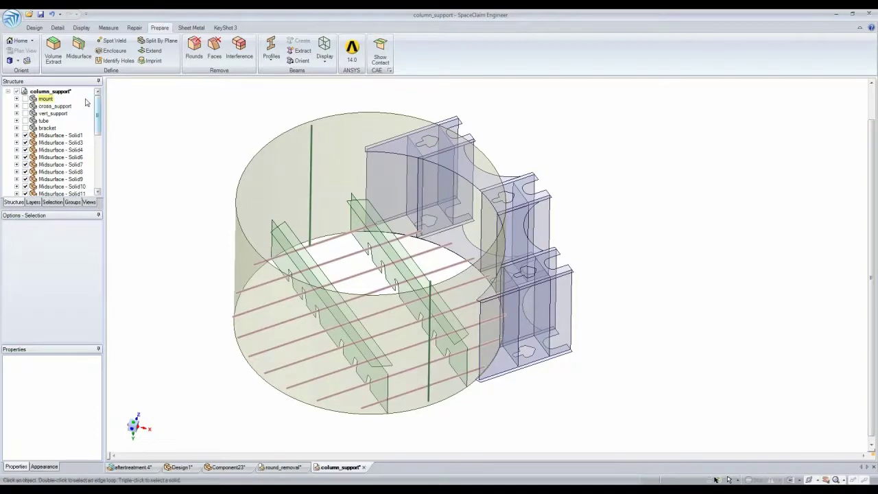
Step: Examine in plan view how the mount plate and cross-support beam ends meet the edge of the tube's midsurface
{"action": "left_click", "coordinate": [378, 116]}
{"action": "middle_click_drag", "start_coordinate": [428, 98], "coordinate": [428, 123]}
{"action": "key", "text": "v"}
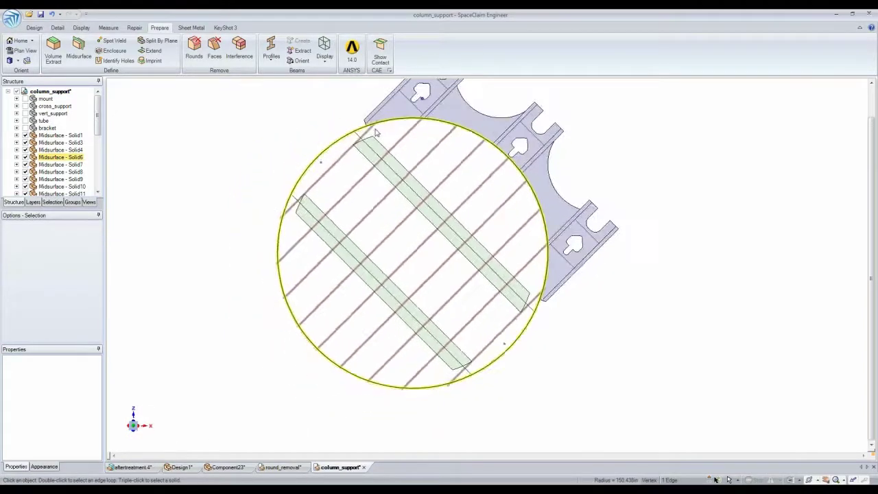
{"action": "middle_click_drag", "start_coordinate": [369, 126], "coordinate": [386, 343], "text": "ctrl"}
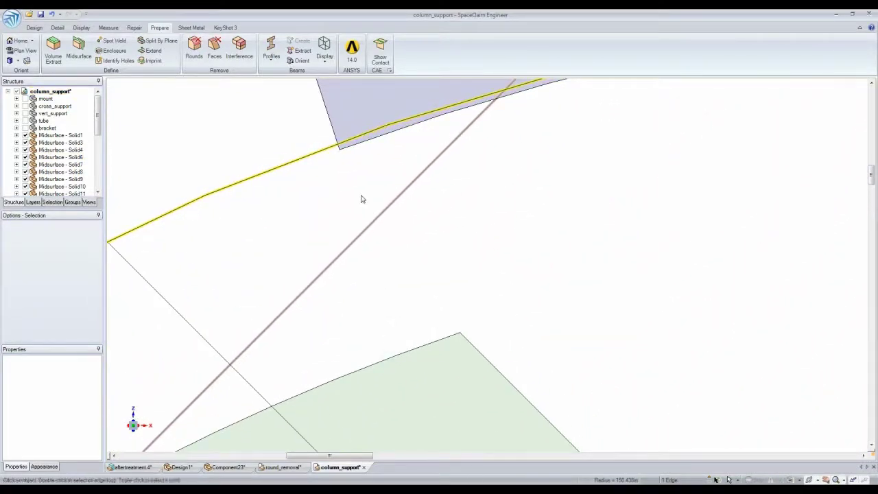
{"action": "key", "text": "alt+2"}
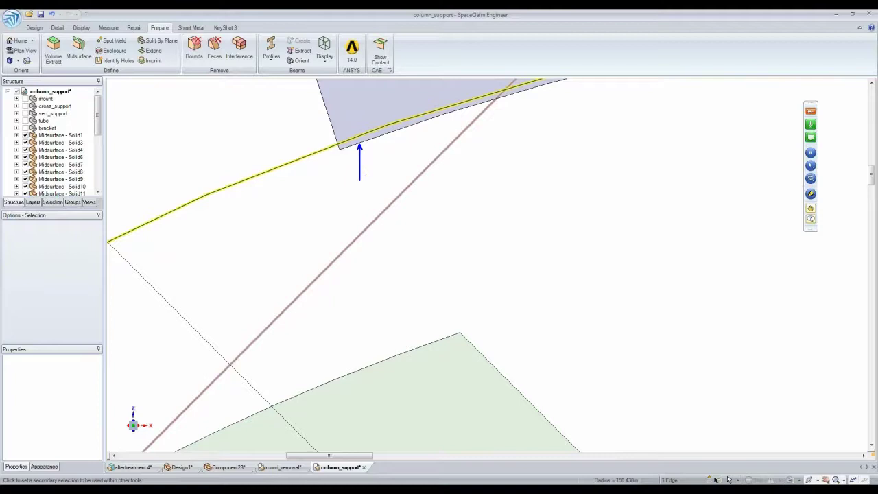
{"action": "middle_click_drag", "start_coordinate": [490, 138], "coordinate": [380, 285], "text": "shift"}
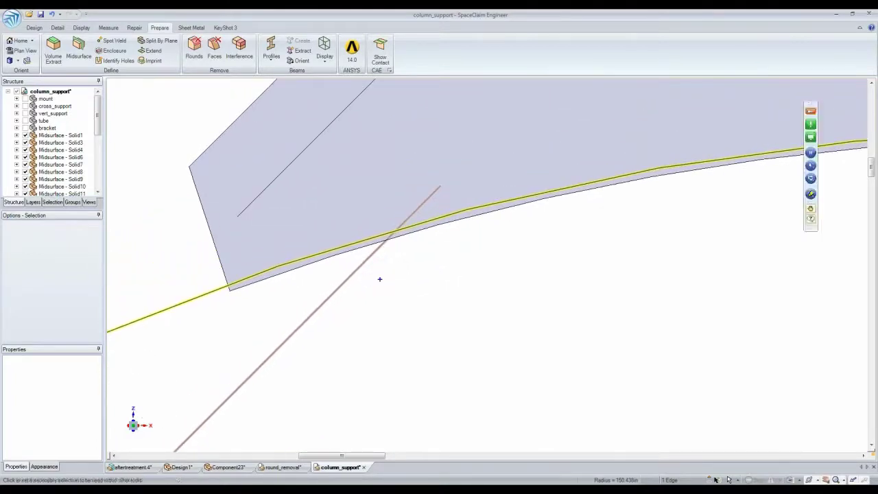
Step: Set the Share Topology property of the whole column_support assembly to True
{"action": "mouse_move", "coordinate": [427, 184]}
{"action": "left_mouse_down"}
{"action": "mouse_move", "coordinate": [366, 242]}
{"action": "mouse_move", "coordinate": [434, 233]}
{"action": "mouse_move", "coordinate": [442, 176]}
{"action": "left_mouse_up"}
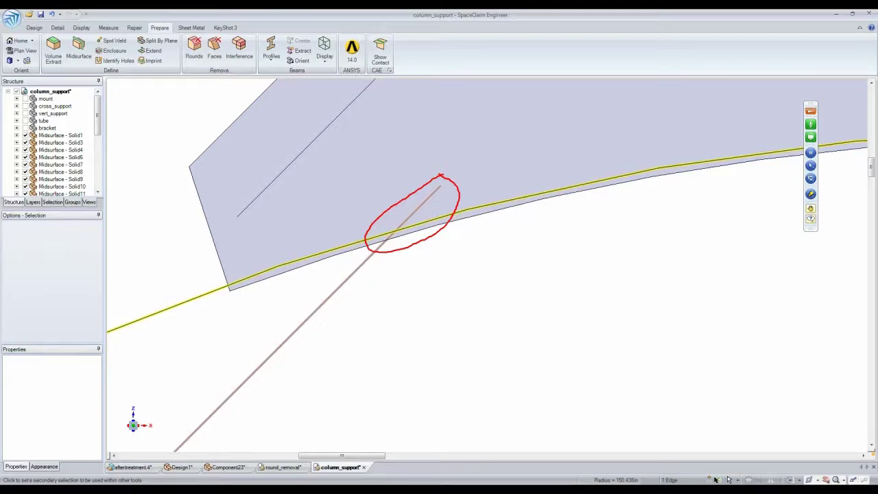
{"action": "scroll", "coordinate": [434, 310], "scroll_direction": "down", "scroll_amount": 1}
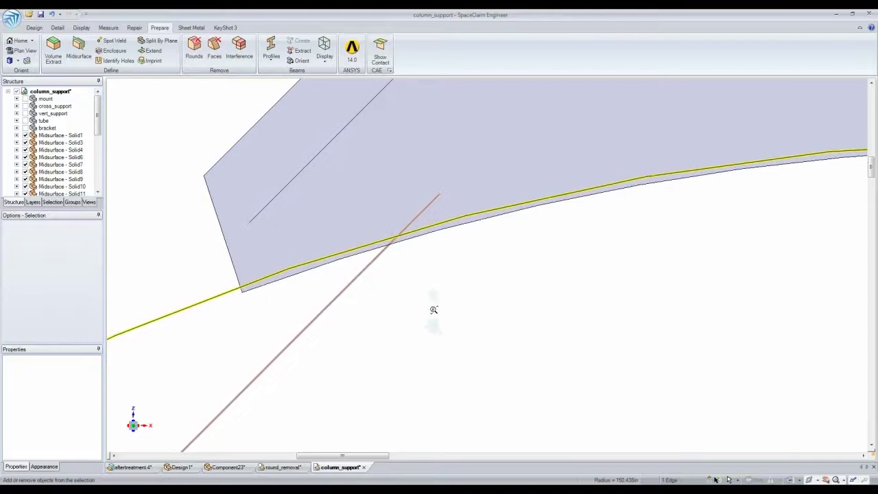
{"action": "middle_click_drag", "start_coordinate": [434, 309], "coordinate": [426, 269], "text": "ctrl"}
{"action": "middle_click_drag", "start_coordinate": [426, 268], "coordinate": [427, 252], "text": "ctrl"}
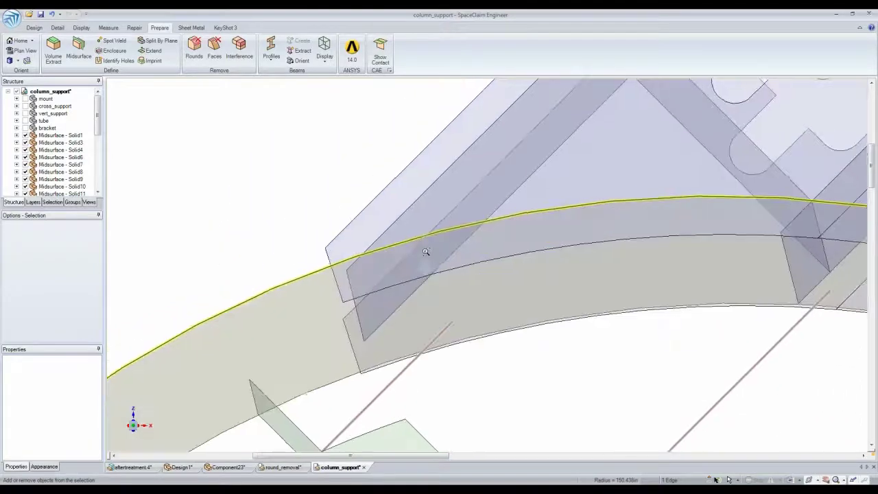
{"action": "left_click_drag", "start_coordinate": [425, 252], "coordinate": [430, 135]}
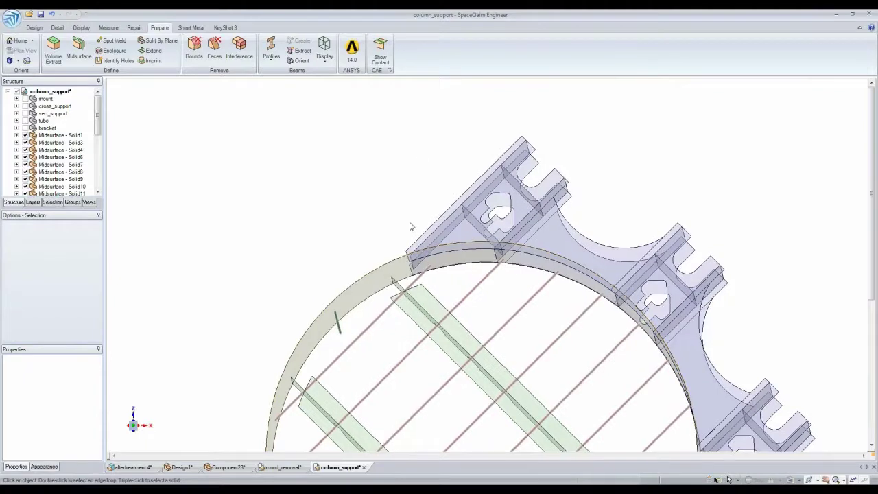
{"action": "left_click", "coordinate": [69, 92]}
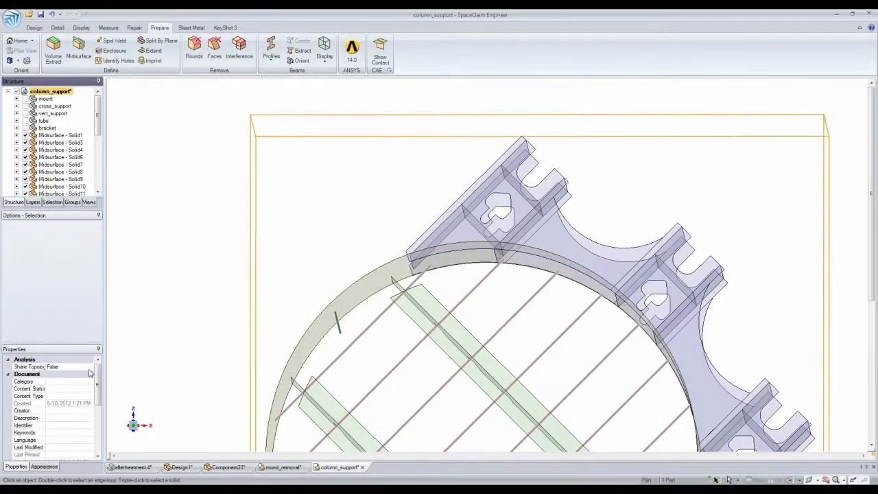
{"action": "left_click", "coordinate": [90, 369]}
{"action": "left_click", "coordinate": [90, 369]}
{"action": "left_click", "coordinate": [55, 382]}
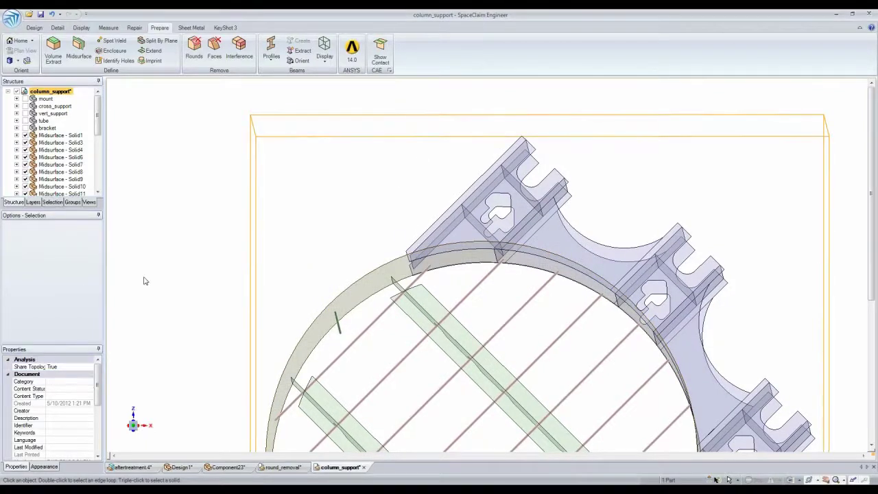
{"action": "left_click", "coordinate": [144, 281]}
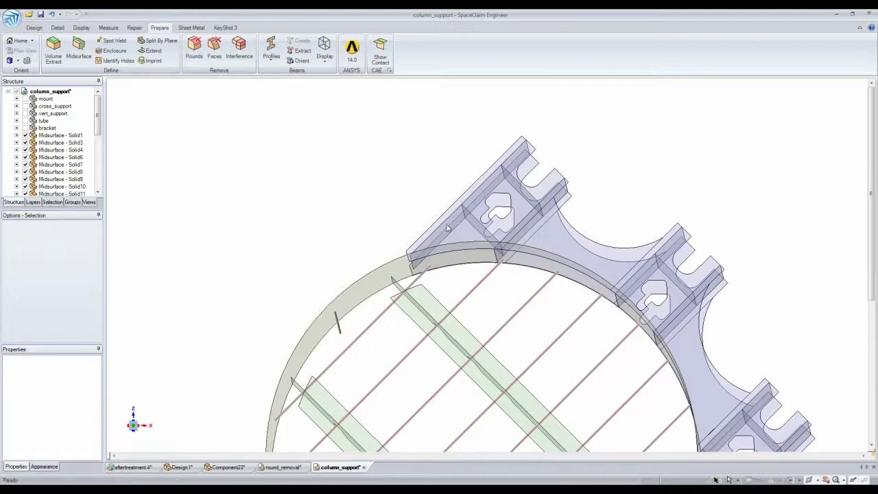
Step: Display the contacts between midsurfaces and beams and examine the cross-support beam ends and junctions at the tube's edge
{"action": "middle_click_drag", "start_coordinate": [456, 233], "coordinate": [395, 61]}
{"action": "left_click", "coordinate": [381, 54]}
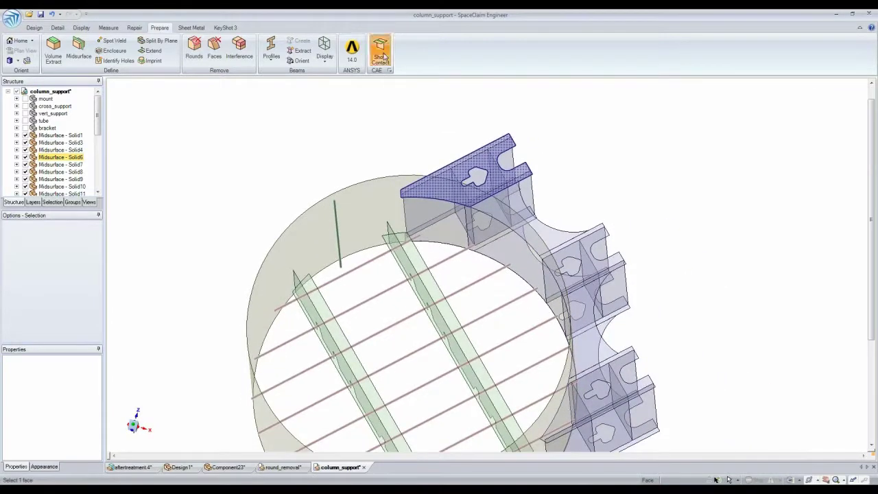
{"action": "middle_click_drag", "start_coordinate": [584, 145], "coordinate": [611, 142]}
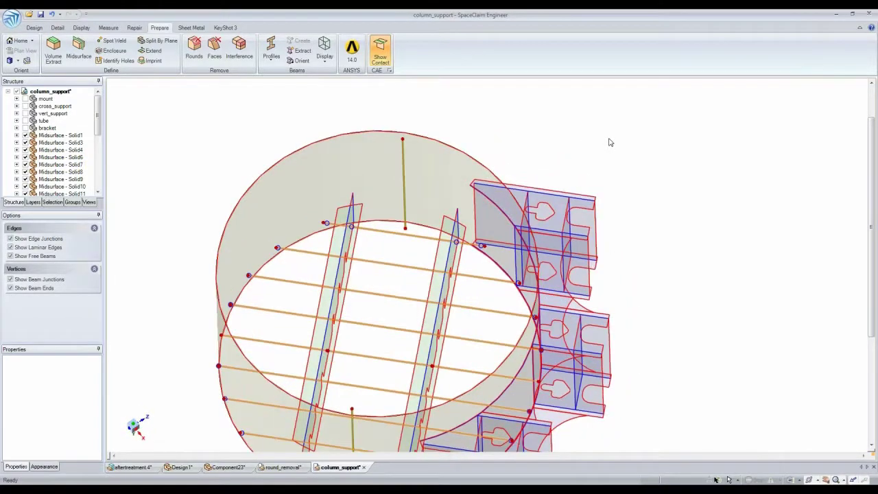
{"action": "left_click", "coordinate": [485, 169]}
{"action": "scroll", "coordinate": [335, 219], "scroll_direction": "up", "scroll_amount": 3}
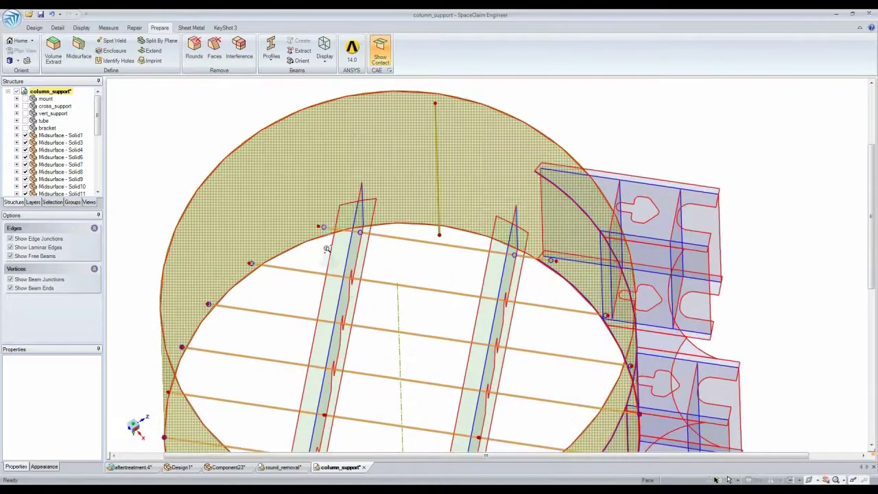
{"action": "middle_click_drag", "start_coordinate": [328, 249], "coordinate": [305, 312], "text": "shift"}
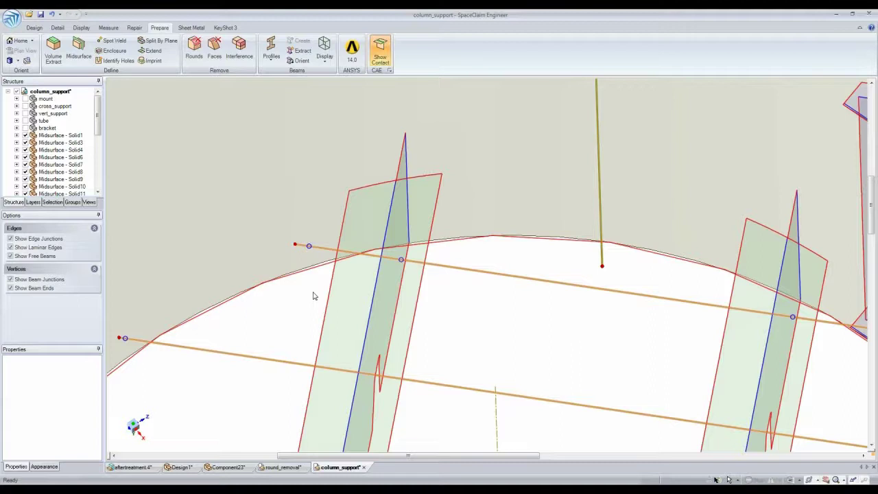
{"action": "key", "text": "ctrl+2"}
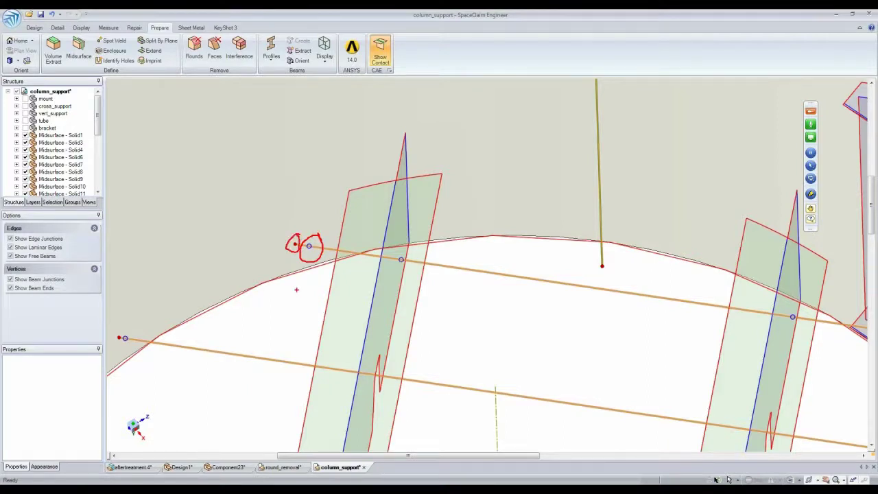
{"action": "key", "text": "Escape"}
{"action": "scroll", "coordinate": [425, 335], "scroll_direction": "down", "scroll_amount": 2}
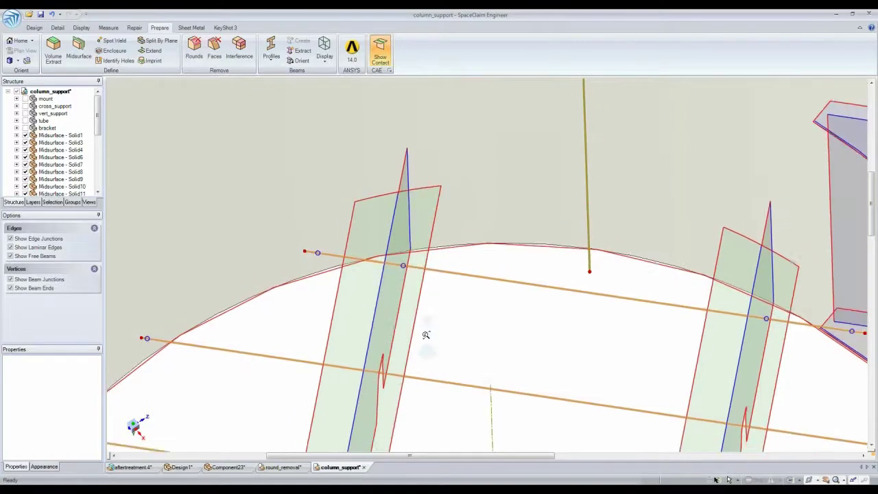
{"action": "scroll", "coordinate": [426, 335], "scroll_direction": "down", "scroll_amount": 6}
{"action": "scroll", "coordinate": [599, 320], "scroll_direction": "up", "scroll_amount": 1}
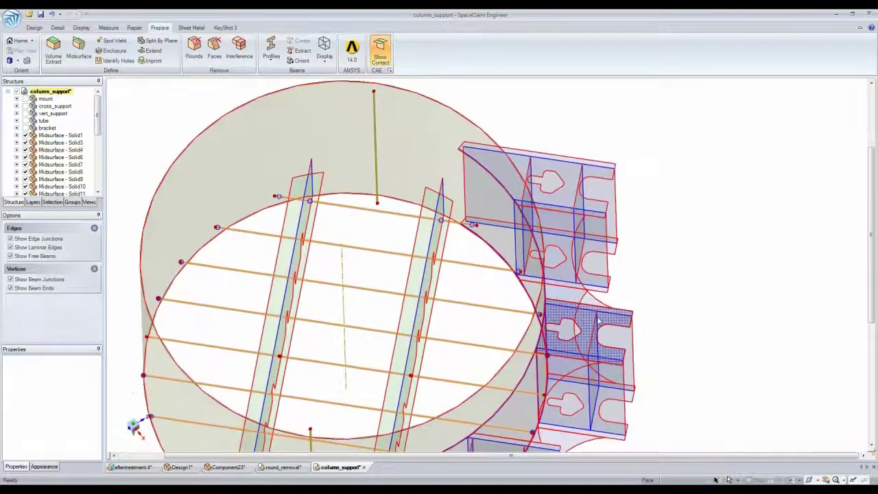
Step: Examine the edge and beam junctions around the mount plates from the mount side and leave the contact display
{"action": "middle_click_drag", "start_coordinate": [599, 320], "coordinate": [588, 328]}
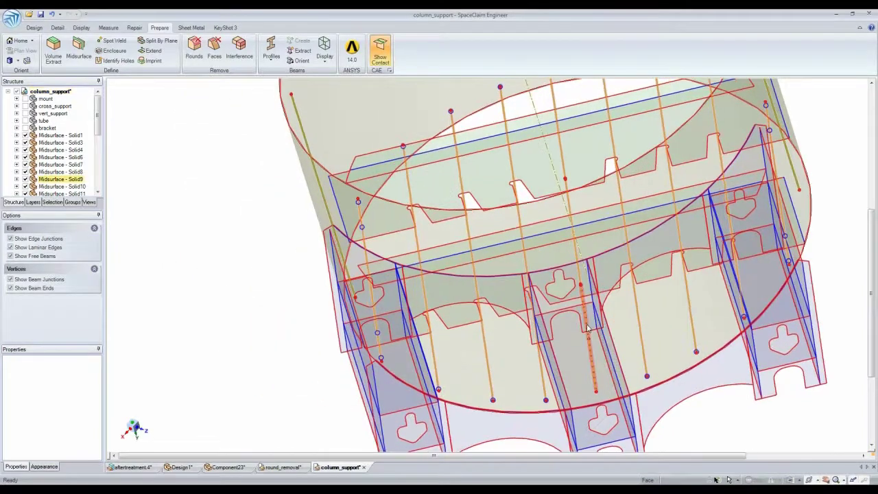
{"action": "left_click", "coordinate": [541, 281]}
{"action": "left_click", "coordinate": [541, 281]}
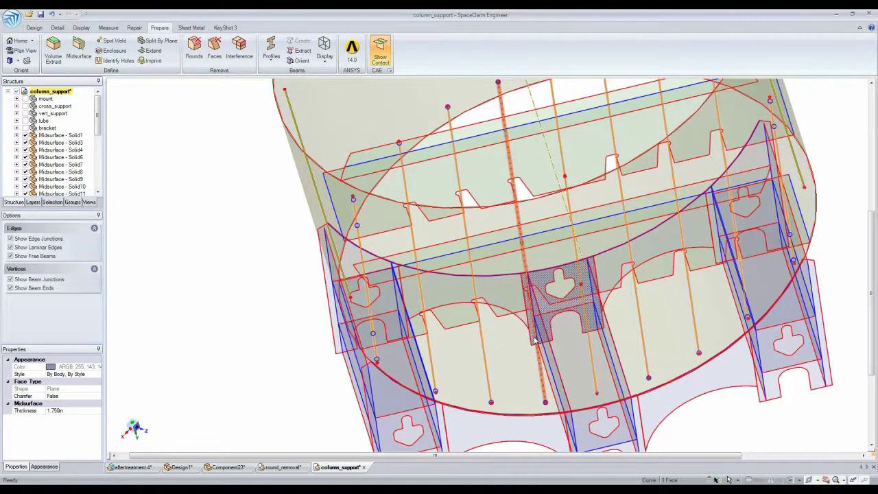
{"action": "key", "text": "Right"}
{"action": "scroll", "coordinate": [535, 340], "scroll_direction": "down", "scroll_amount": 3}
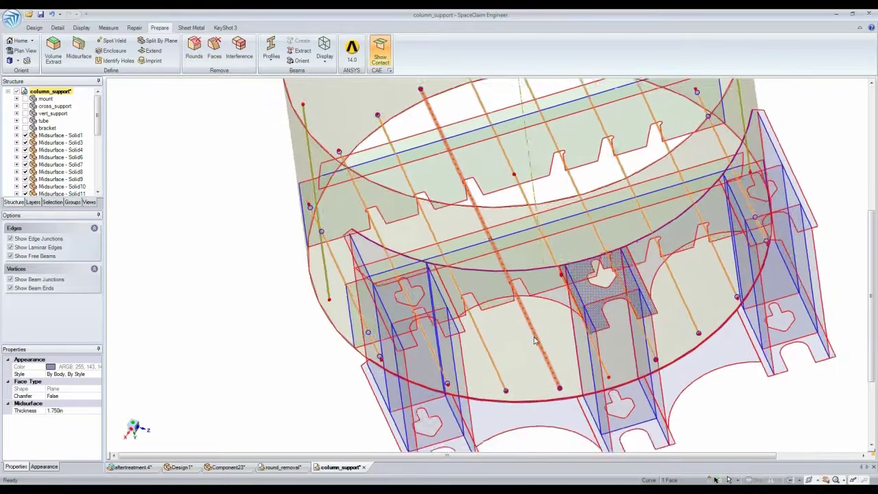
{"action": "middle_click_drag", "start_coordinate": [553, 345], "coordinate": [560, 346]}
{"action": "scroll", "coordinate": [560, 347], "scroll_direction": "down", "scroll_amount": 1}
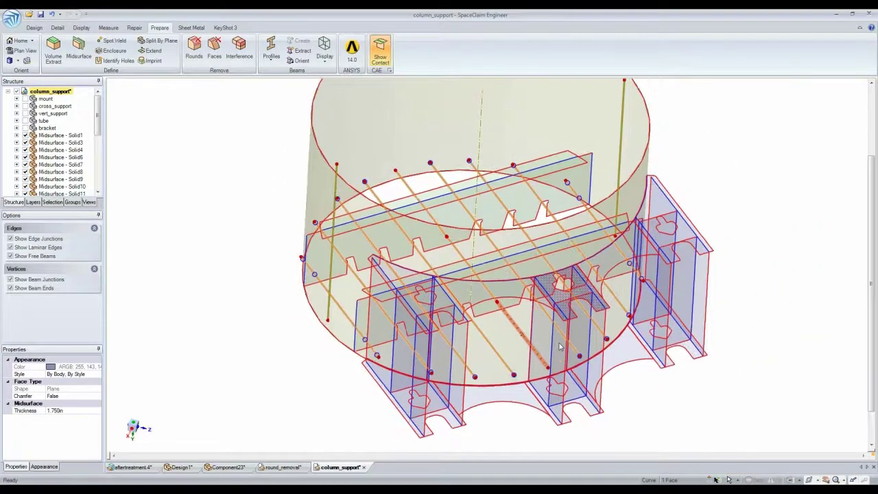
{"action": "left_click", "coordinate": [213, 173]}
{"action": "key", "text": "Escape"}
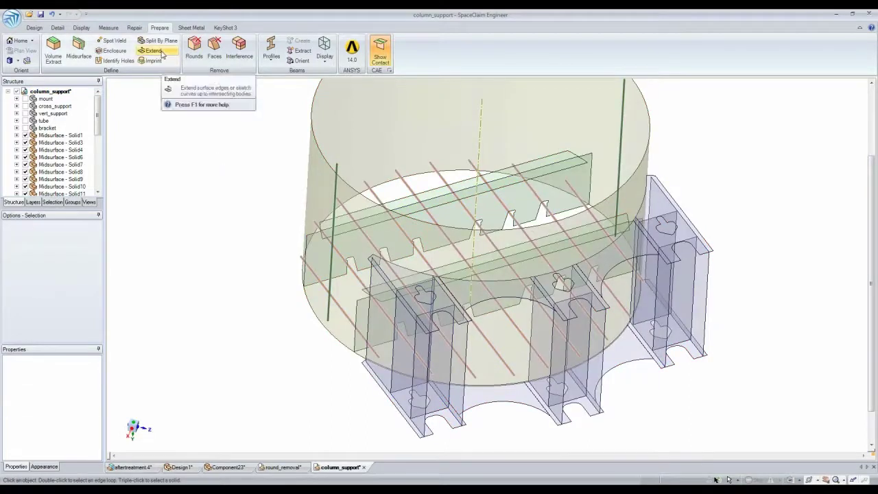
Step: Find the beam ends and surface edges that can be extended, using the Extend tool with a maximum distance of 4 in
{"action": "left_click", "coordinate": [161, 52]}
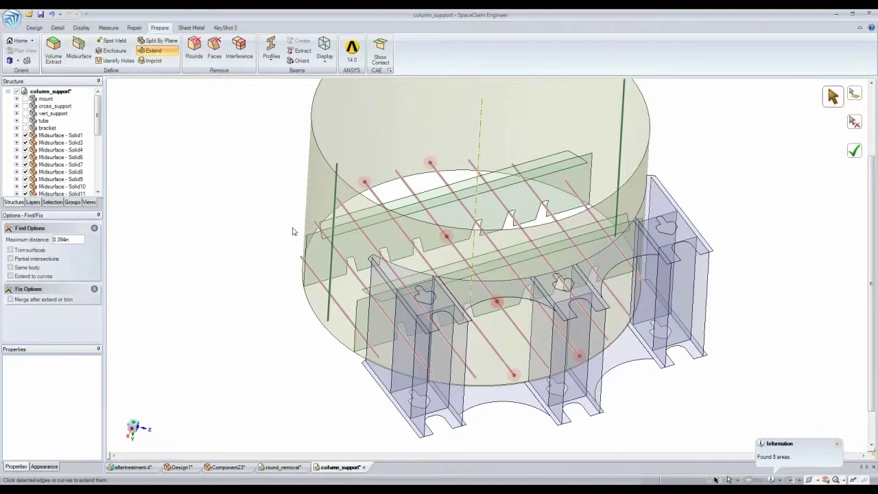
{"action": "left_click_drag", "start_coordinate": [77, 240], "coordinate": [39, 238]}
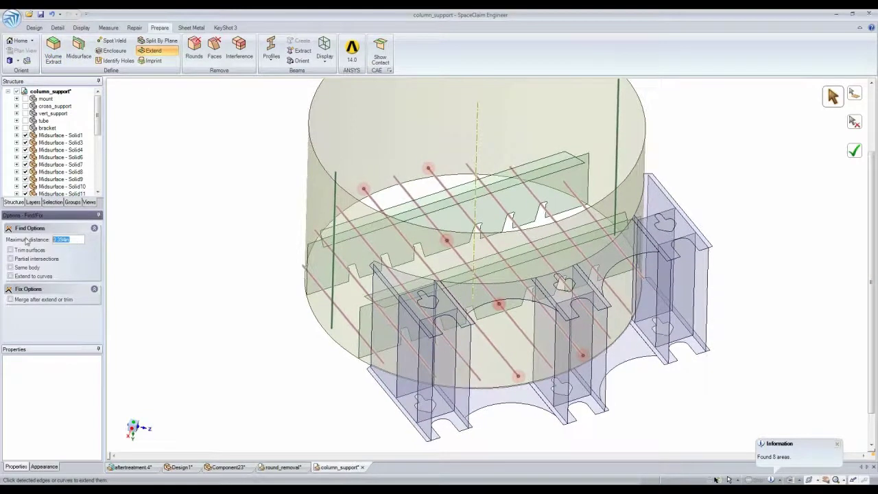
{"action": "type", "text": "4"}
{"action": "key", "text": "Return"}
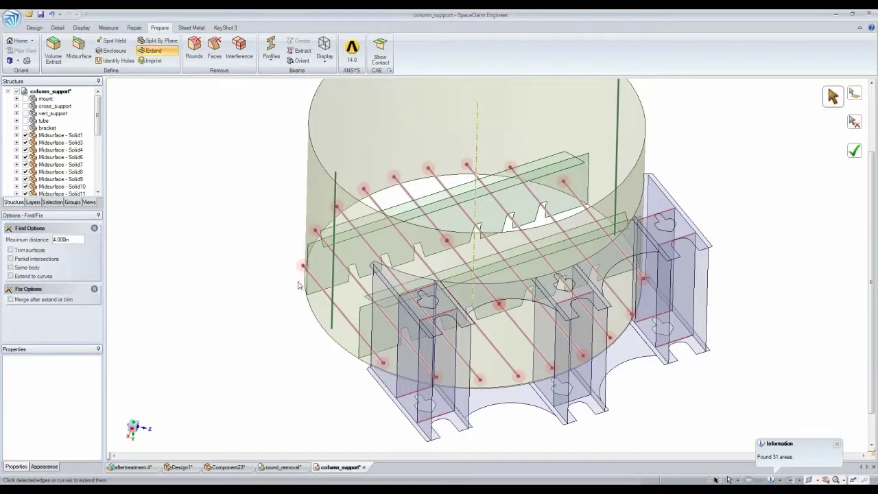
Step: Review the detected areas and the status log, and extend all detected beam ends and surface edges to the intersecting bodies
{"action": "mouse_move", "coordinate": [689, 227]}
{"action": "middle_mouse_down"}
{"action": "mouse_move", "coordinate": [688, 247]}
{"action": "mouse_move", "coordinate": [702, 238]}
{"action": "middle_mouse_up"}
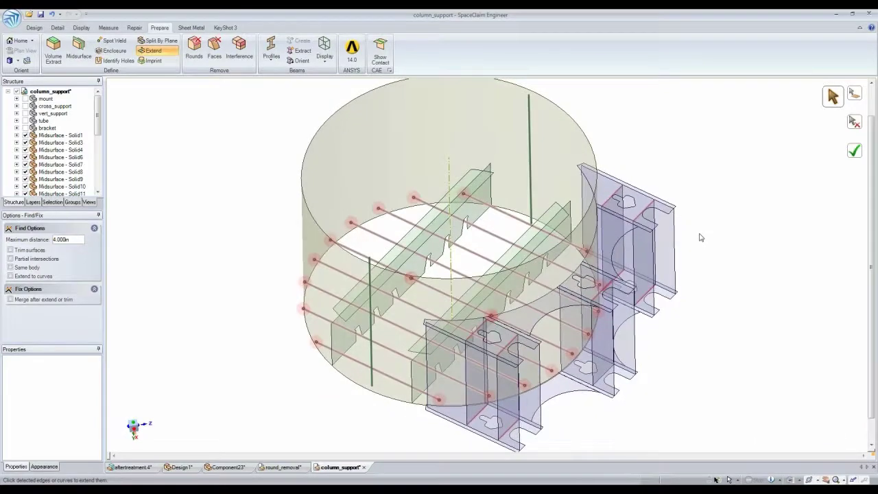
{"action": "left_click", "coordinate": [772, 480]}
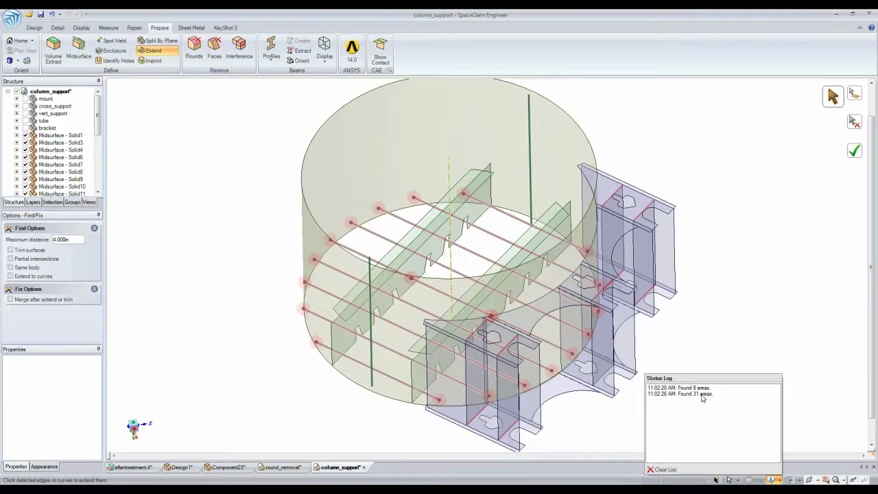
{"action": "left_click", "coordinate": [718, 351]}
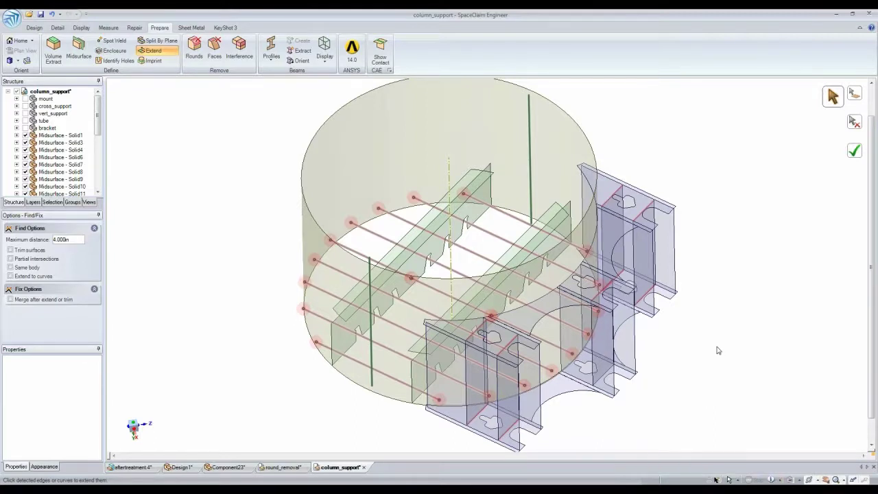
{"action": "middle_click_drag", "start_coordinate": [719, 350], "coordinate": [726, 348]}
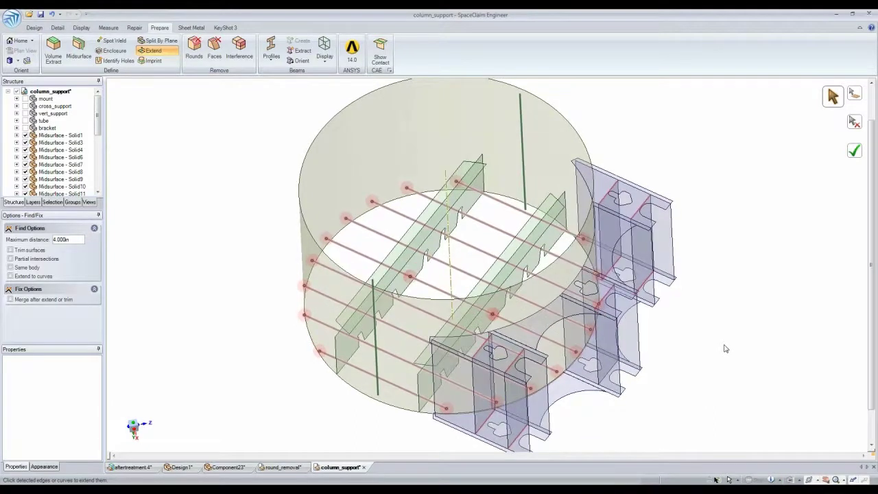
{"action": "left_click", "coordinate": [853, 157]}
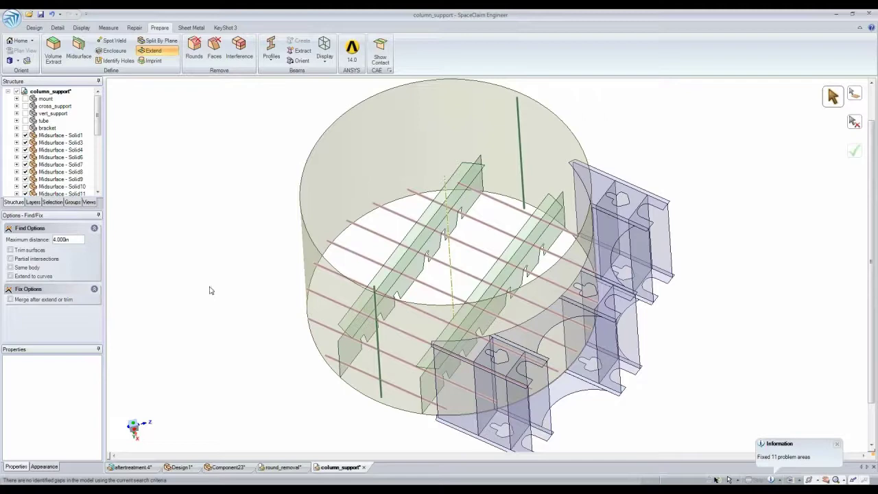
{"action": "middle_click_drag", "start_coordinate": [212, 290], "coordinate": [212, 290]}
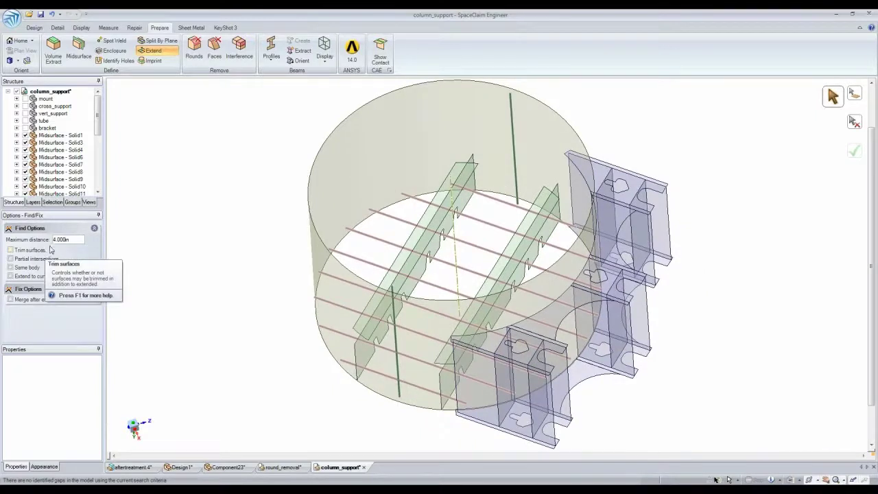
Step: Allow surface trimming in the Extend search and set its maximum distance to 2 in
{"action": "double_click", "coordinate": [56, 239]}
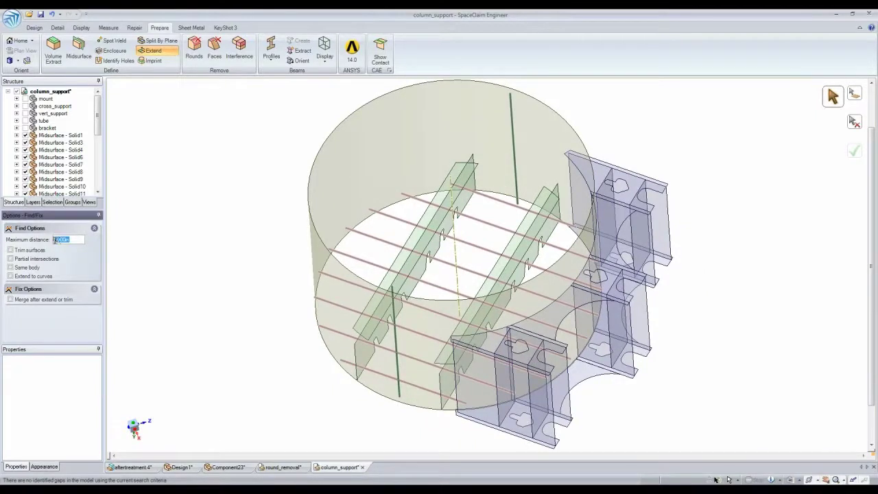
{"action": "left_click", "coordinate": [11, 250]}
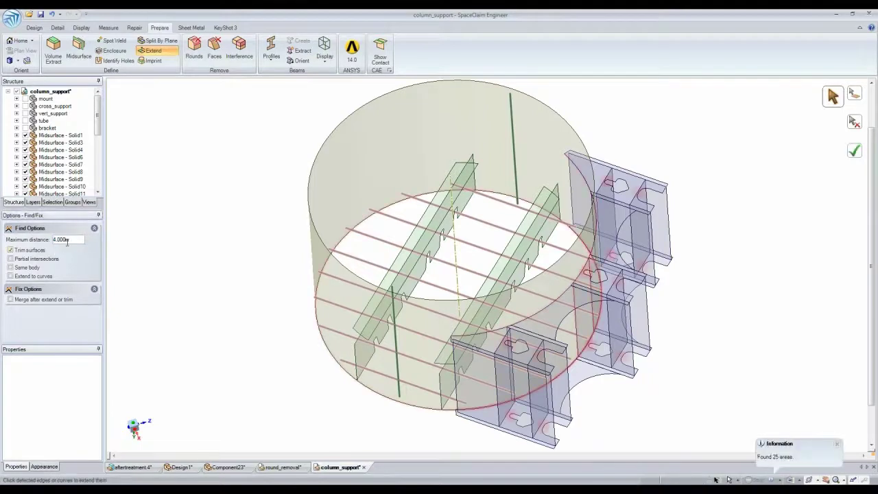
{"action": "left_click", "coordinate": [51, 240]}
{"action": "double_click", "coordinate": [51, 241]}
{"action": "type", "text": "2"}
{"action": "key", "text": "Return"}
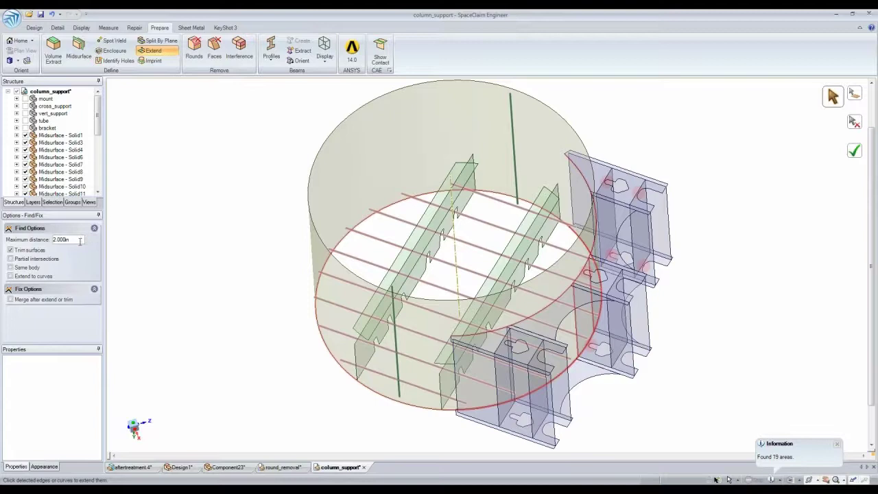
Step: Reduce the maximum distance of the Extend search to 1.5 in and further to 1 in, and inspect the detected edges
{"action": "left_click_drag", "start_coordinate": [81, 239], "coordinate": [38, 240]}
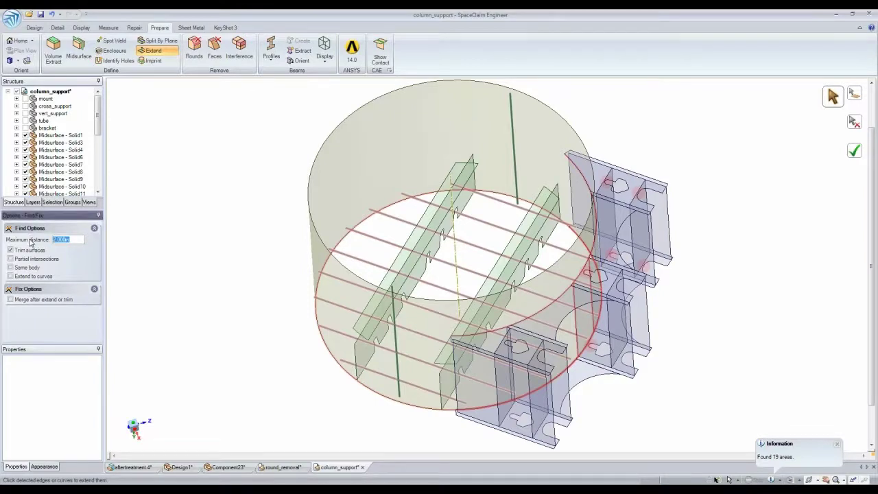
{"action": "type", "text": "1.5"}
{"action": "key", "text": "Return"}
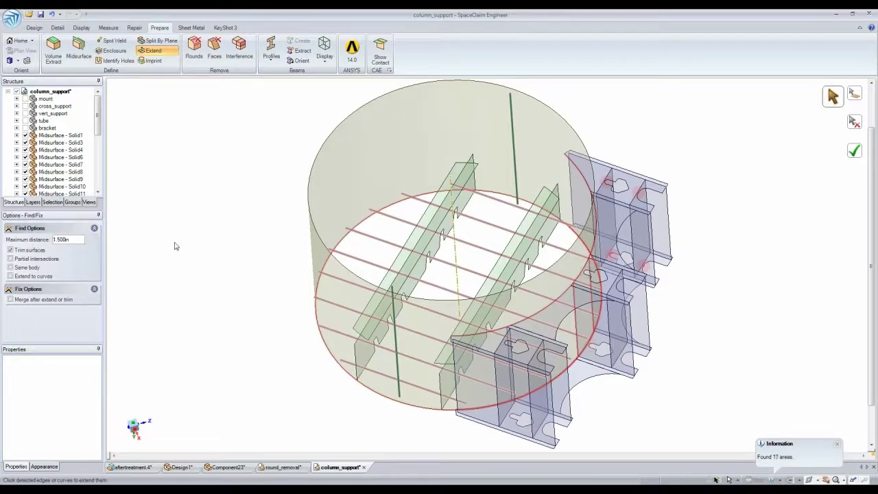
{"action": "type", "text": "1"}
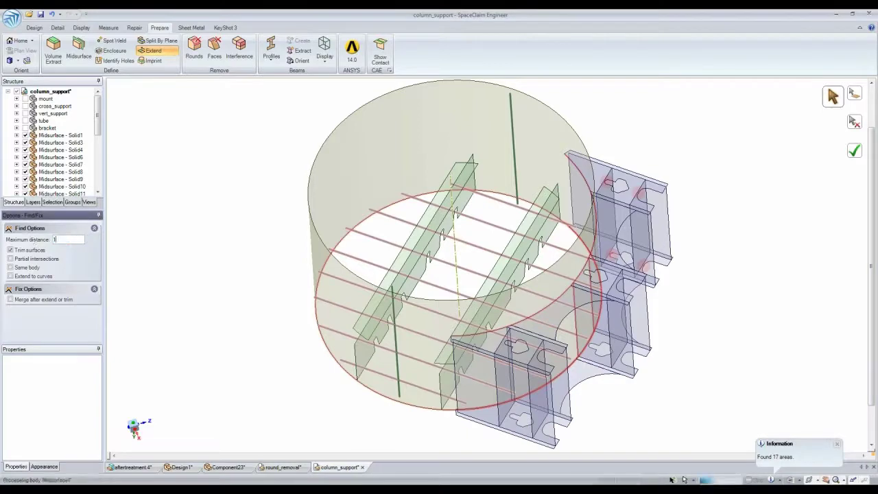
{"action": "key", "text": "Return"}
{"action": "middle_click_drag", "start_coordinate": [606, 231], "coordinate": [697, 229]}
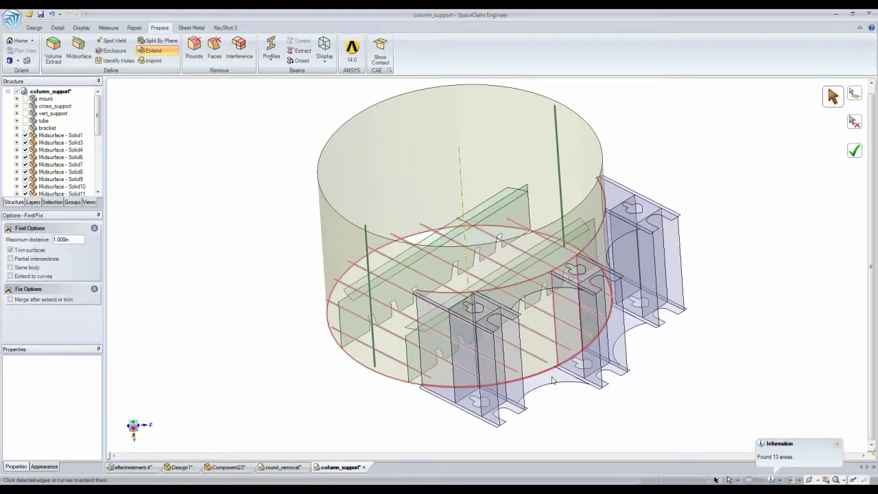
Step: Show the contact between the midsurfaces and beams, and inspect the edge connections of the lower curved plates
{"action": "middle_click_drag", "start_coordinate": [555, 380], "coordinate": [527, 371]}
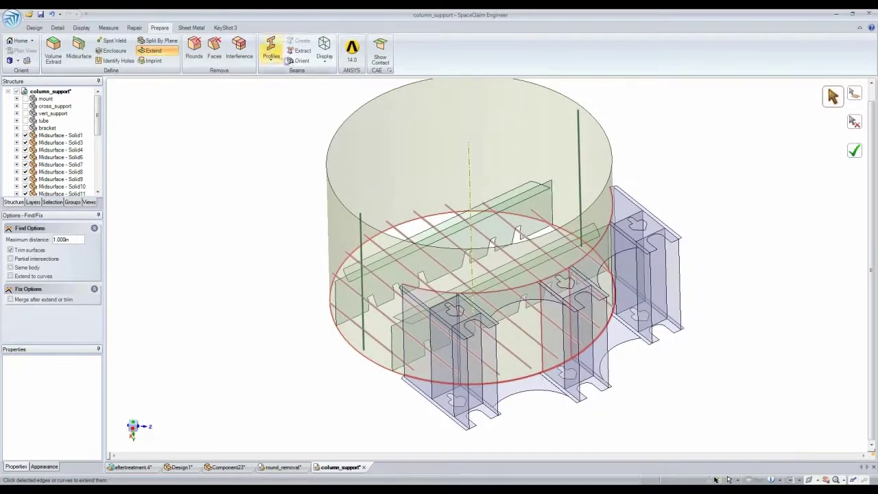
{"action": "left_click", "coordinate": [376, 60]}
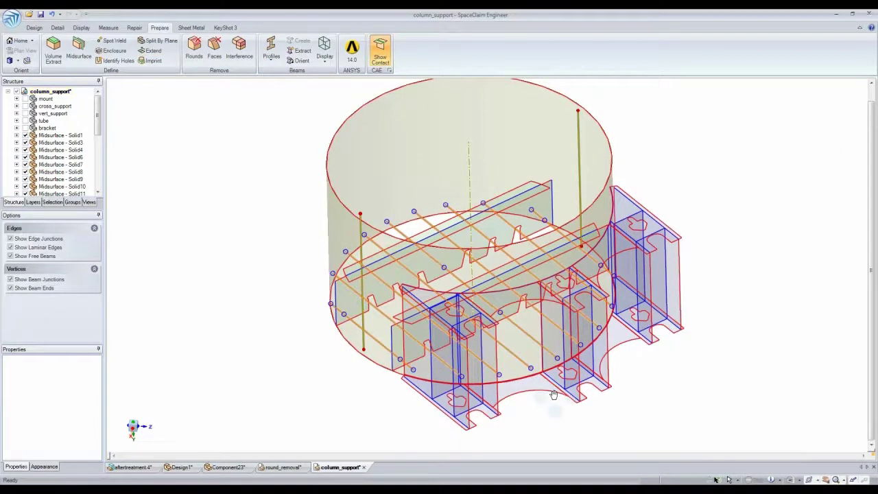
{"action": "scroll", "coordinate": [554, 394], "scroll_direction": "up", "scroll_amount": 5}
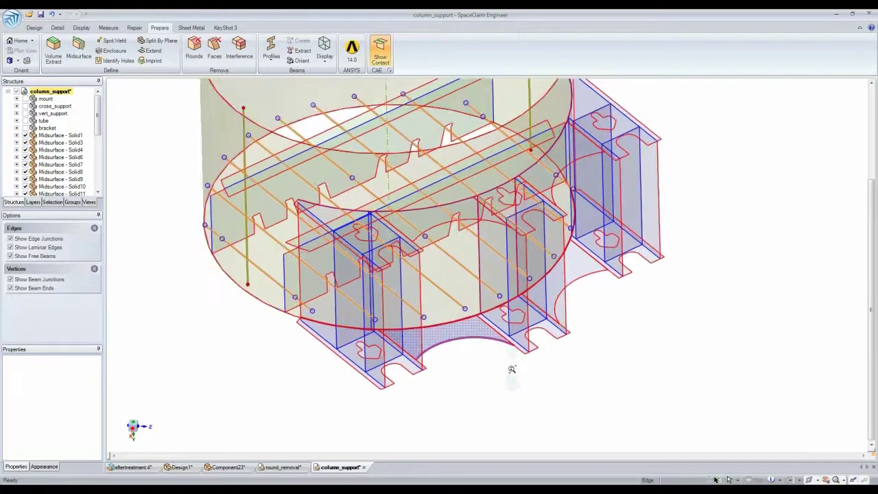
{"action": "scroll", "coordinate": [512, 369], "scroll_direction": "up", "scroll_amount": 3}
{"action": "key", "text": "Escape"}
Step: Examine the gap between the lower curved plate and the neighbouring end plate of the middle vertical support
{"action": "left_click", "coordinate": [532, 357]}
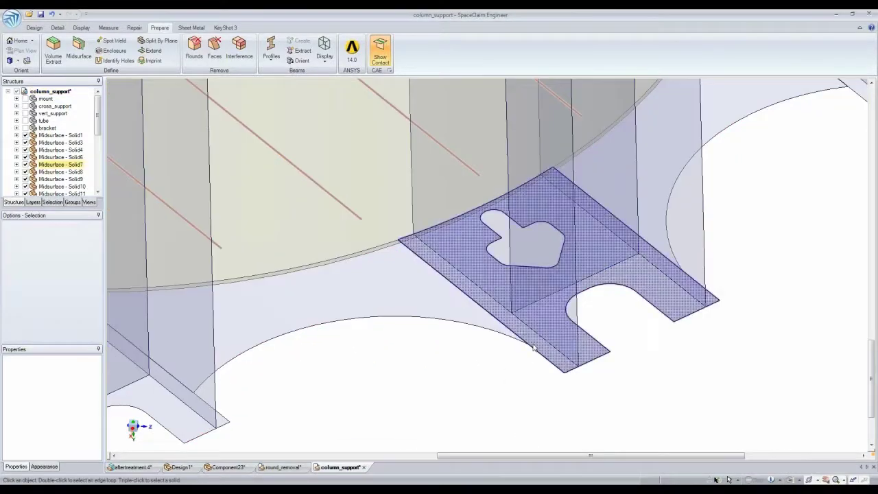
{"action": "scroll", "coordinate": [532, 367], "scroll_direction": "up", "scroll_amount": 3}
{"action": "scroll", "coordinate": [532, 371], "scroll_direction": "up", "scroll_amount": 6}
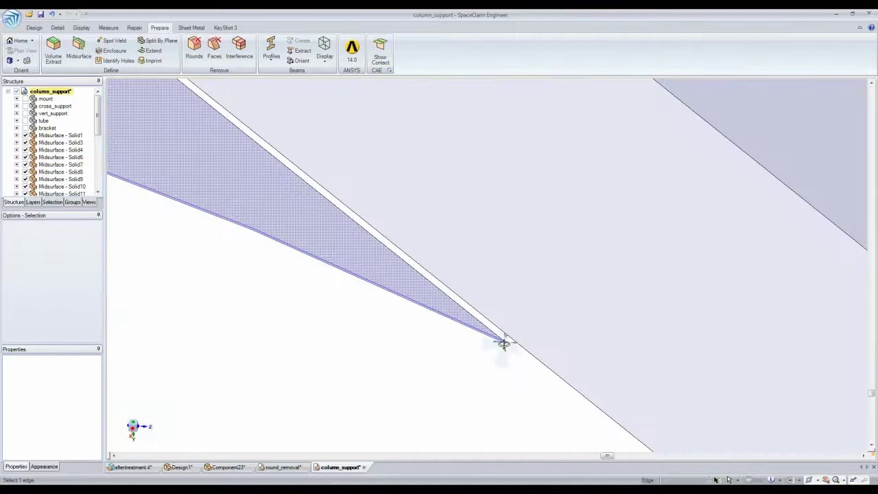
{"action": "middle_click_drag", "start_coordinate": [499, 342], "coordinate": [476, 321]}
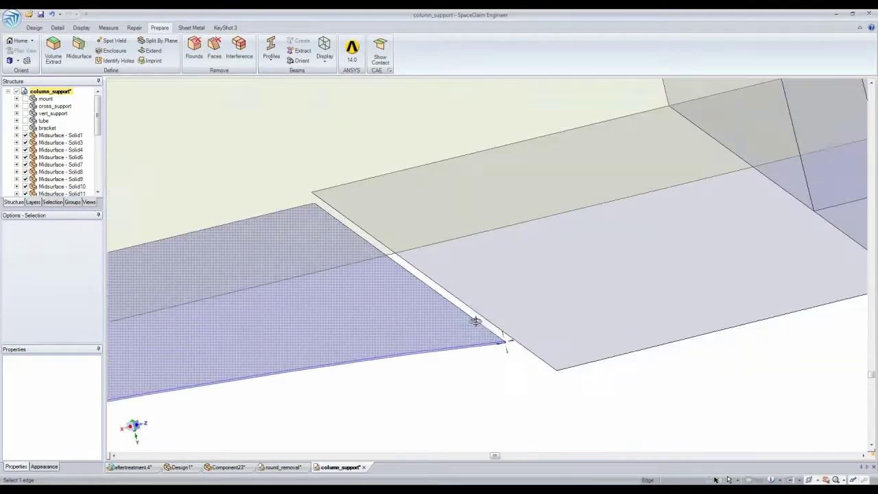
{"action": "left_click", "coordinate": [475, 322]}
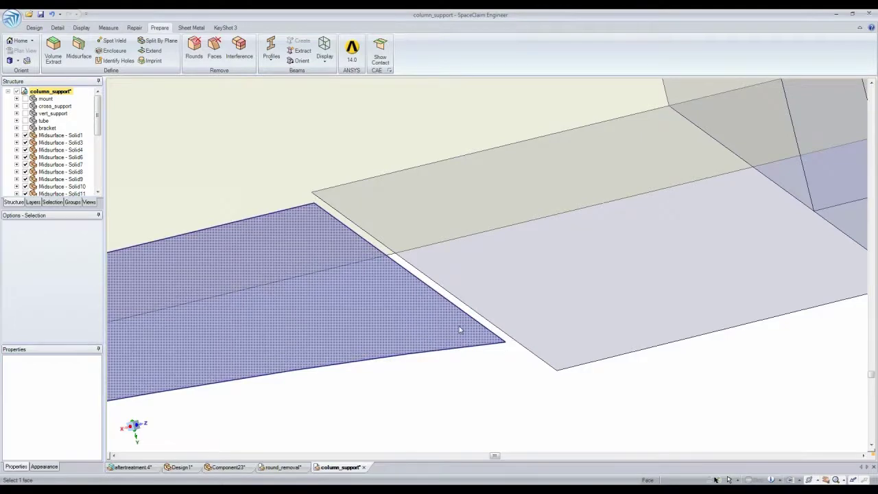
{"action": "left_click", "coordinate": [483, 354]}
{"action": "middle_click_drag", "start_coordinate": [483, 356], "coordinate": [451, 265], "text": "ctrl"}
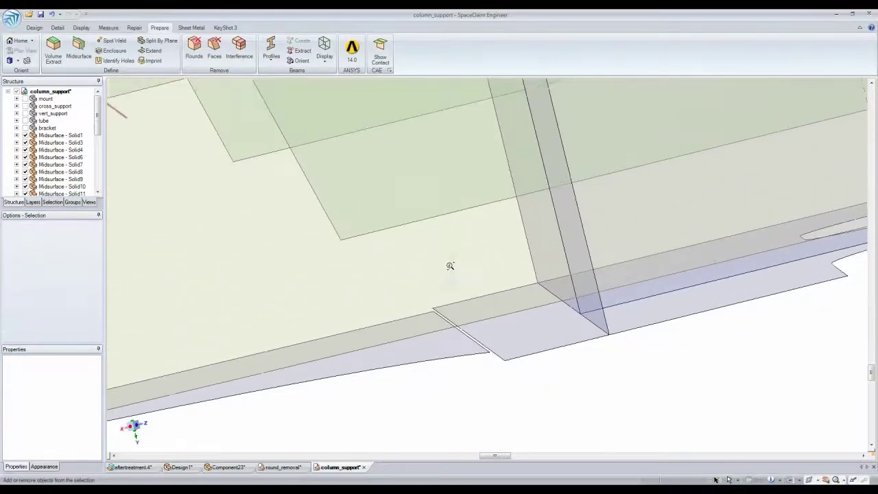
{"action": "middle_click_drag", "start_coordinate": [491, 366], "coordinate": [498, 304], "text": "ctrl"}
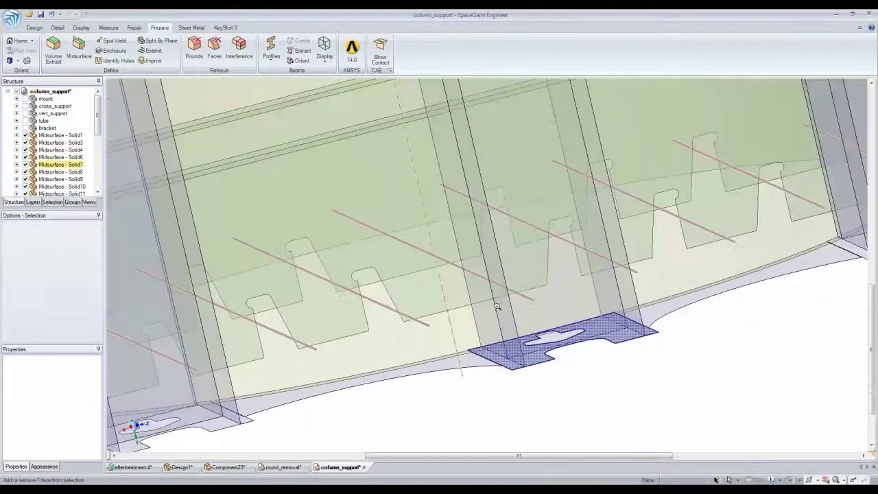
Step: Move the two lower curved plate faces up to the plane of the middle support's lower end plate
{"action": "left_click", "coordinate": [473, 363]}
{"action": "left_click", "coordinate": [650, 315], "text": "ctrl"}
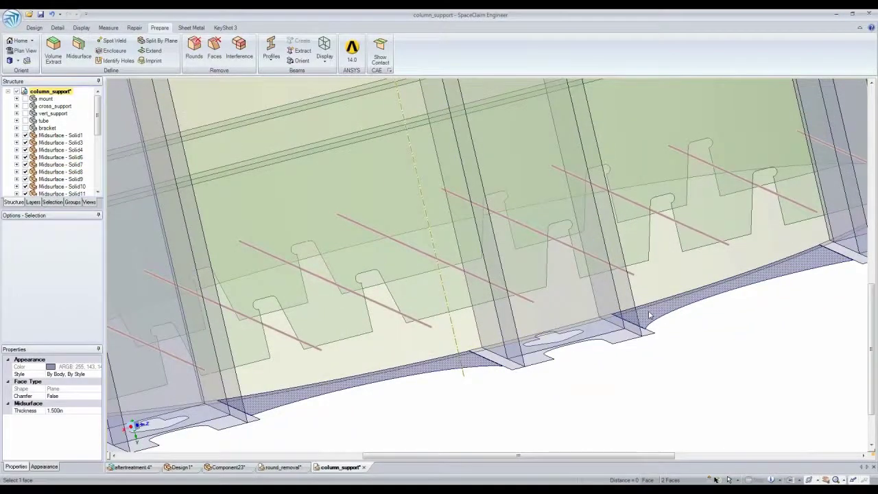
{"action": "key", "text": "m"}
{"action": "key", "text": "u"}
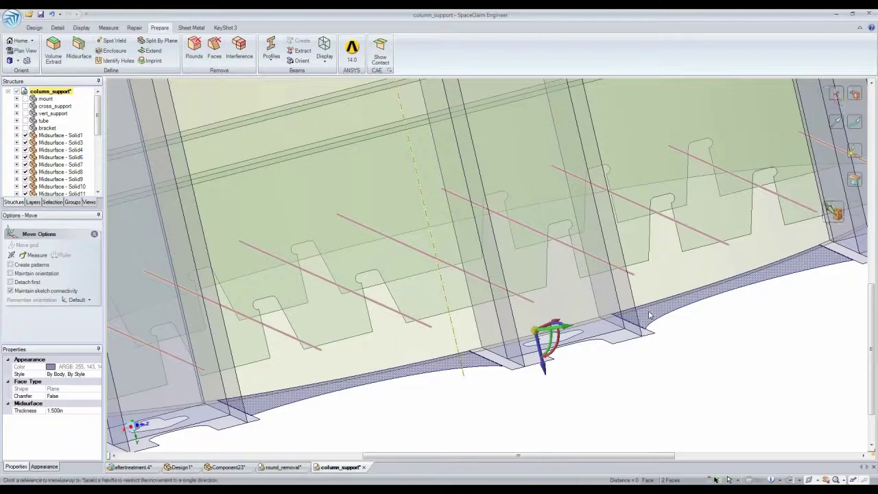
{"action": "left_click", "coordinate": [622, 337]}
{"action": "left_click", "coordinate": [606, 390]}
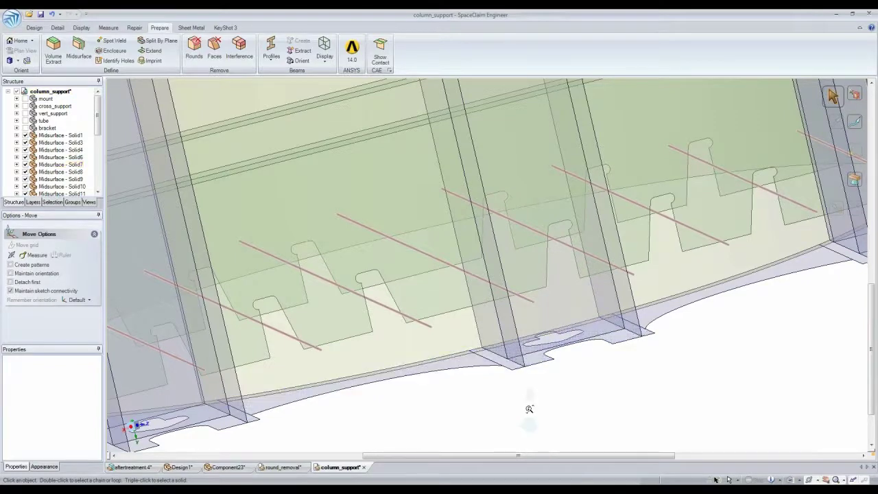
Step: Move the two upper curved plate faces up to the plane of the middle support's upper end plate
{"action": "scroll", "coordinate": [527, 405], "scroll_direction": "up", "scroll_amount": 2}
{"action": "scroll", "coordinate": [527, 405], "scroll_direction": "down", "scroll_amount": 2}
{"action": "middle_click_drag", "start_coordinate": [516, 88], "coordinate": [413, 203]}
{"action": "left_click", "coordinate": [413, 203]}
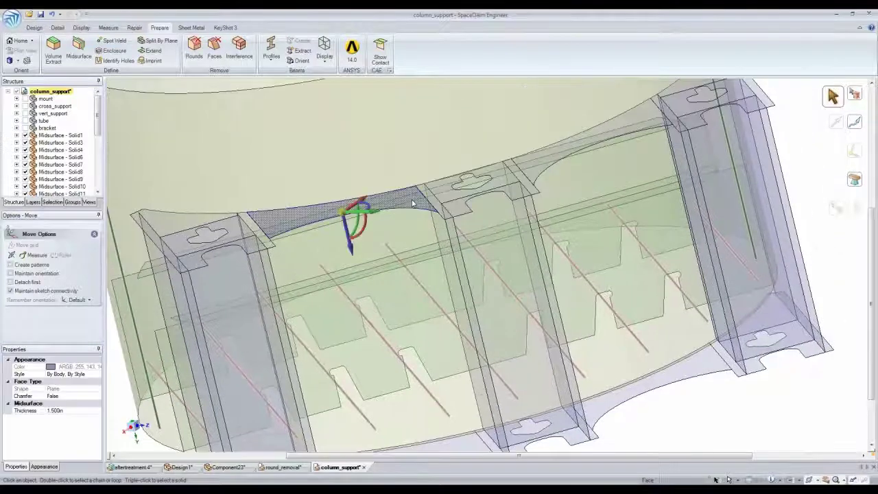
{"action": "left_click", "coordinate": [473, 188], "text": "ctrl"}
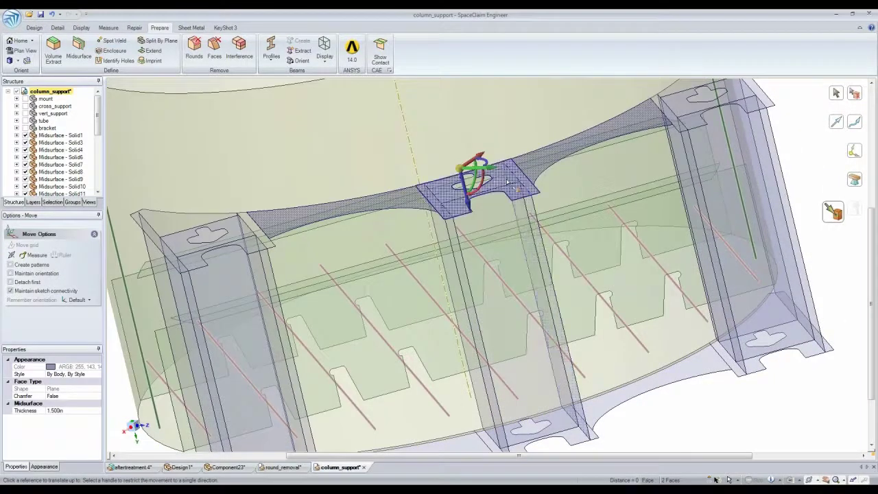
{"action": "key", "text": "Escape"}
{"action": "key", "text": "Escape"}
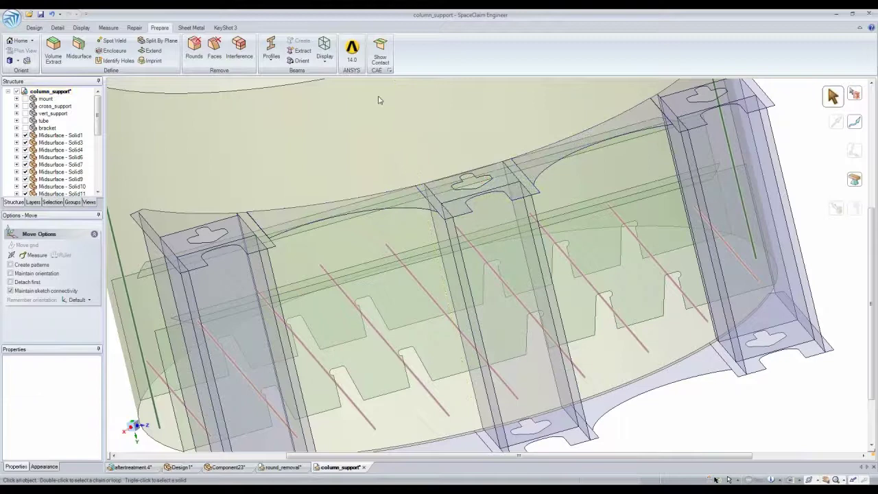
Step: Show the contact again and check the junctions between the lower curved plates and the supports' end plates
{"action": "left_click", "coordinate": [380, 52]}
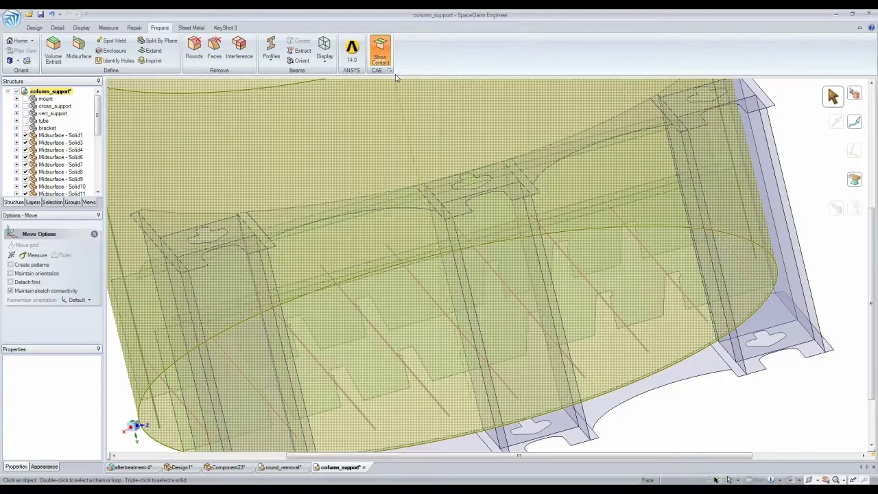
{"action": "middle_click_drag", "start_coordinate": [479, 415], "coordinate": [444, 334]}
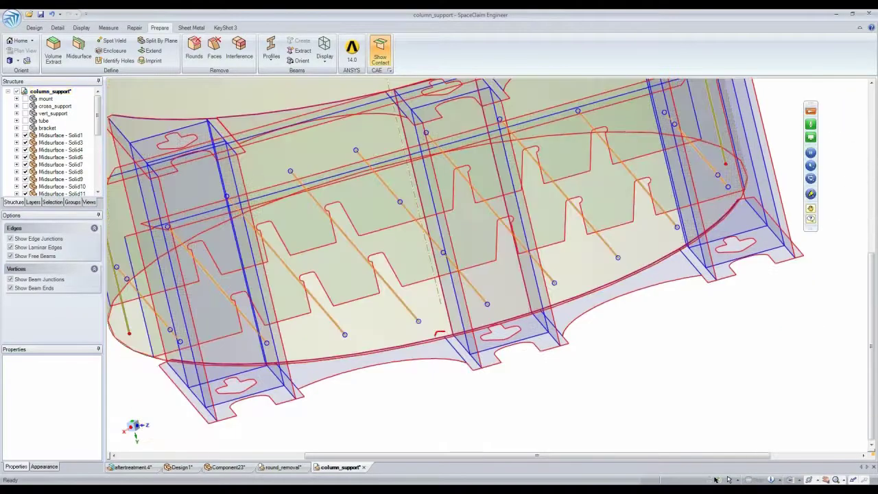
{"action": "mouse_move", "coordinate": [435, 337]}
{"action": "left_mouse_down"}
{"action": "mouse_move", "coordinate": [459, 372]}
{"action": "mouse_move", "coordinate": [464, 336]}
{"action": "left_mouse_up"}
{"action": "key", "text": "Escape"}
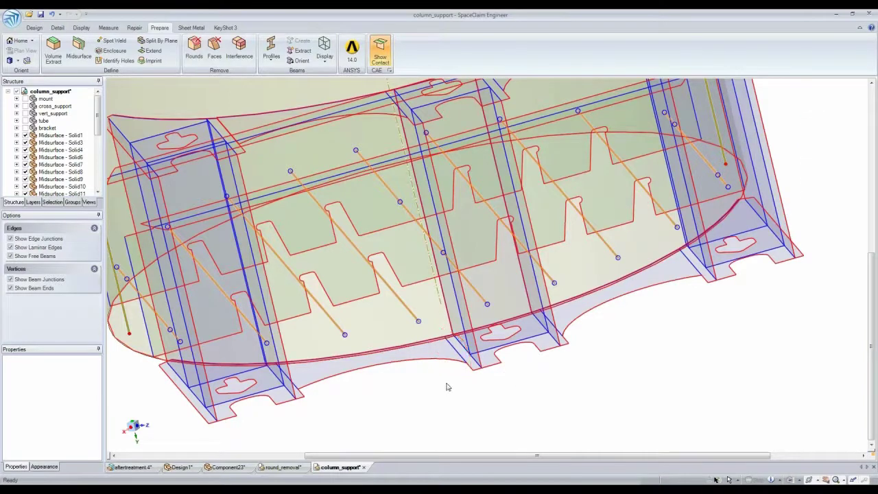
{"action": "key", "text": "Escape"}
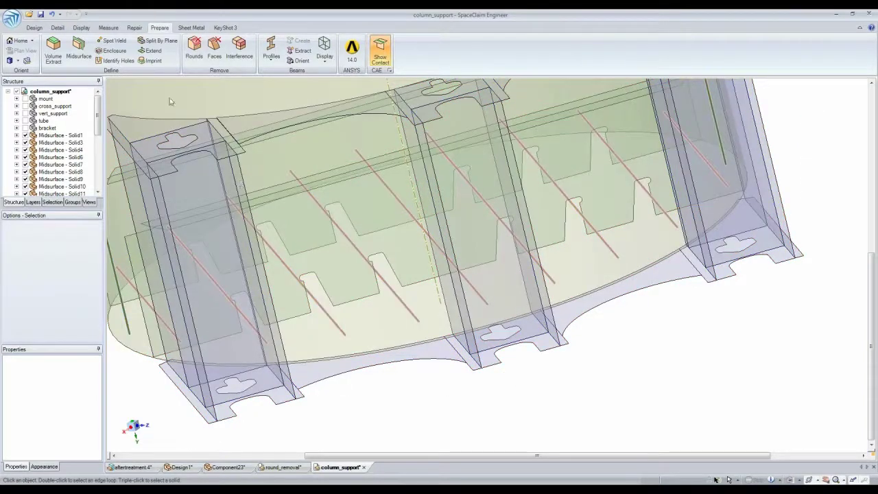
Step: Search for extendable edges with surface trimming allowed and a maximum distance of 1 in, and fix all detected areas
{"action": "left_click", "coordinate": [153, 51]}
{"action": "middle_click_drag", "start_coordinate": [450, 407], "coordinate": [463, 405]}
{"action": "scroll", "coordinate": [463, 405], "scroll_direction": "down", "scroll_amount": 2}
{"action": "left_click_drag", "start_coordinate": [70, 240], "coordinate": [59, 241]}
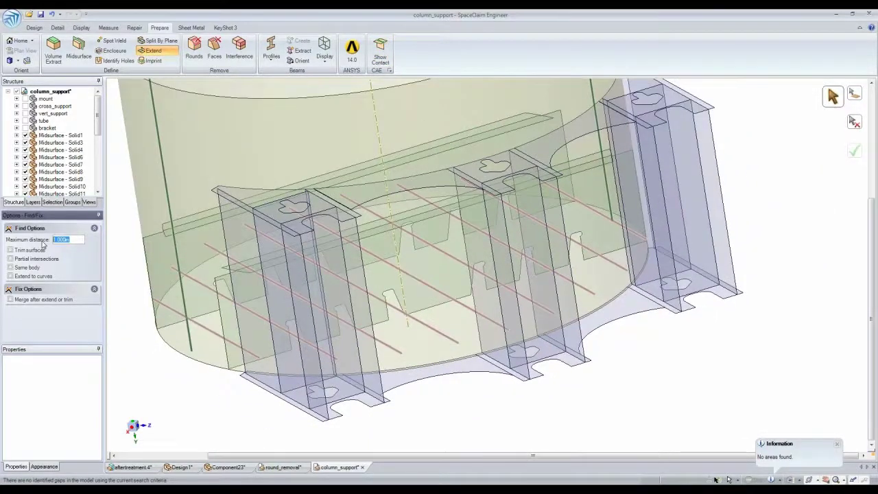
{"action": "left_click", "coordinate": [24, 254]}
{"action": "mouse_move", "coordinate": [447, 380]}
{"action": "middle_mouse_down"}
{"action": "mouse_move", "coordinate": [459, 393]}
{"action": "mouse_move", "coordinate": [453, 366]}
{"action": "middle_mouse_up"}
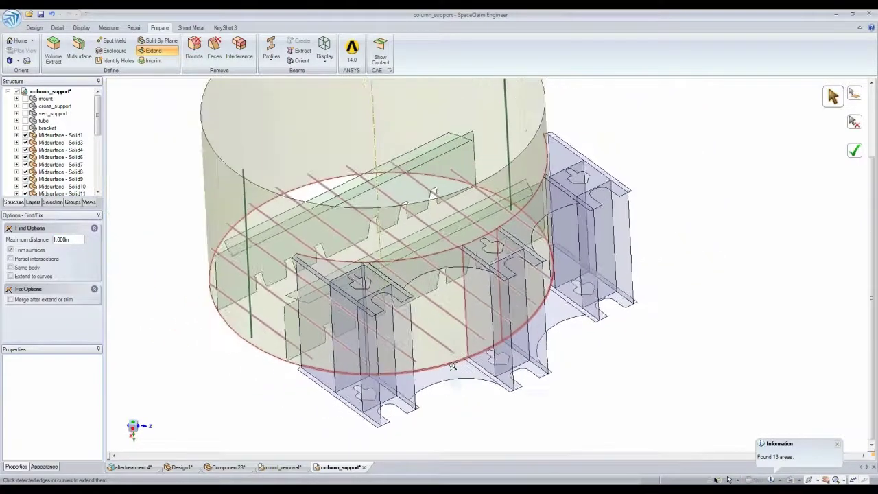
{"action": "scroll", "coordinate": [452, 366], "scroll_direction": "down", "scroll_amount": 2}
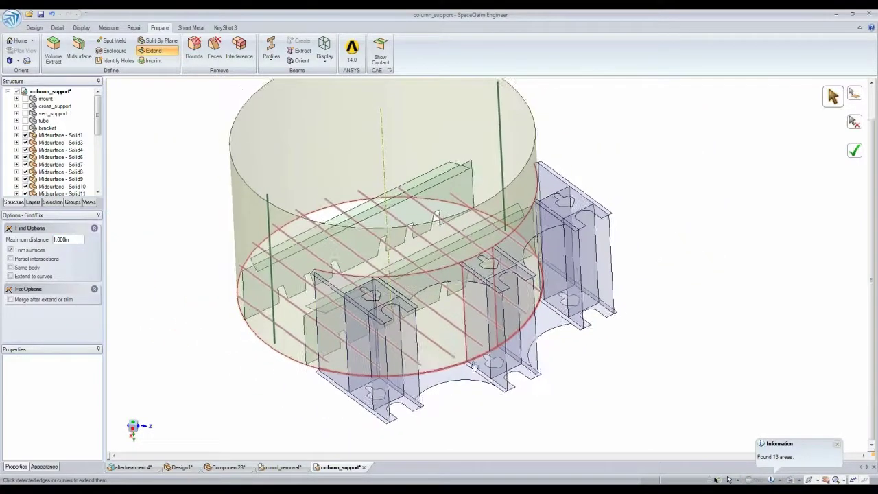
{"action": "left_click", "coordinate": [855, 154]}
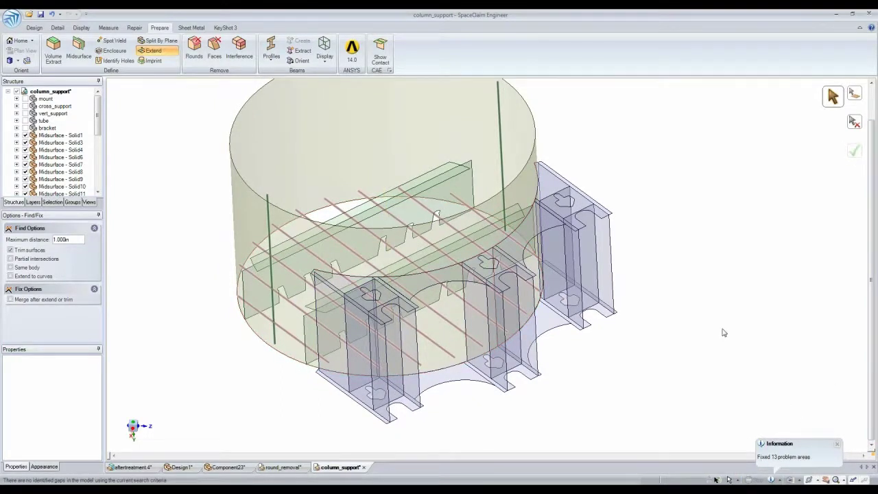
{"action": "key", "text": "Escape"}
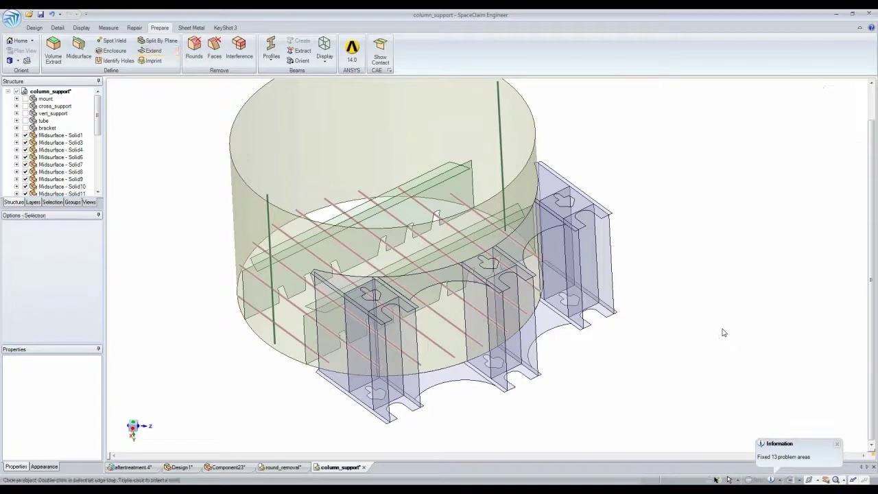